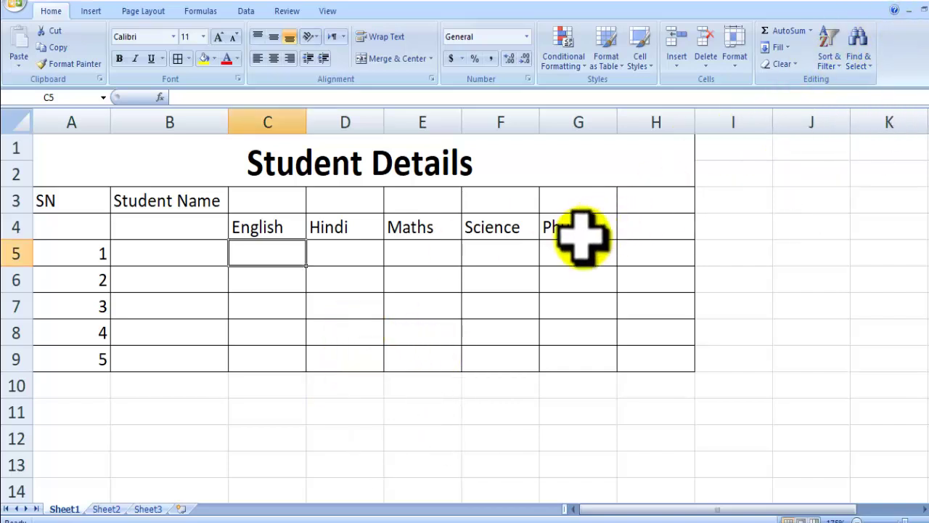
Close the Student Details workbook without saving its changes
left_click(921, 10)
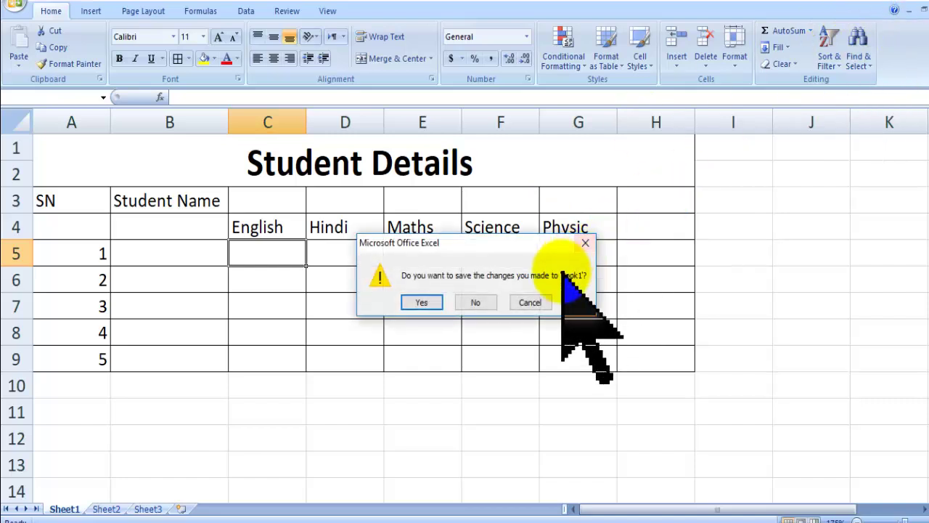
left_click(476, 302)
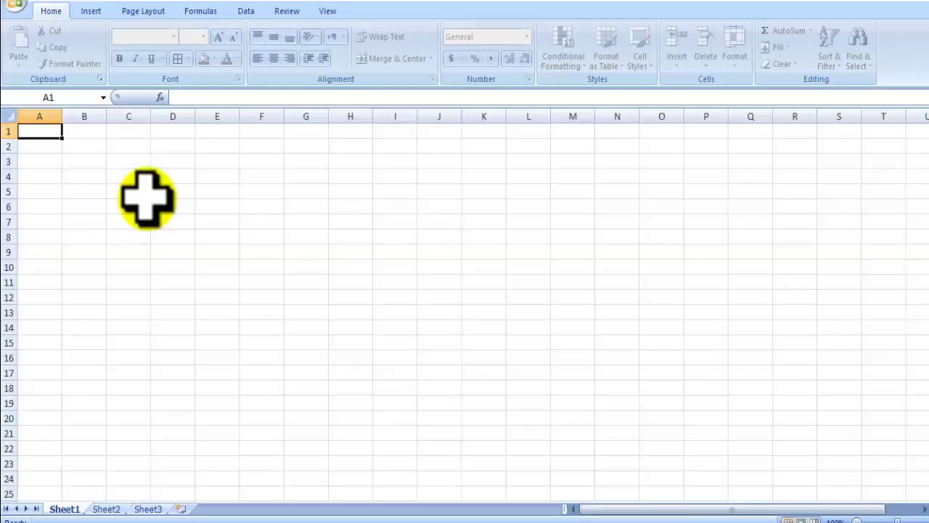
left_click(135, 117)
left_click(209, 116)
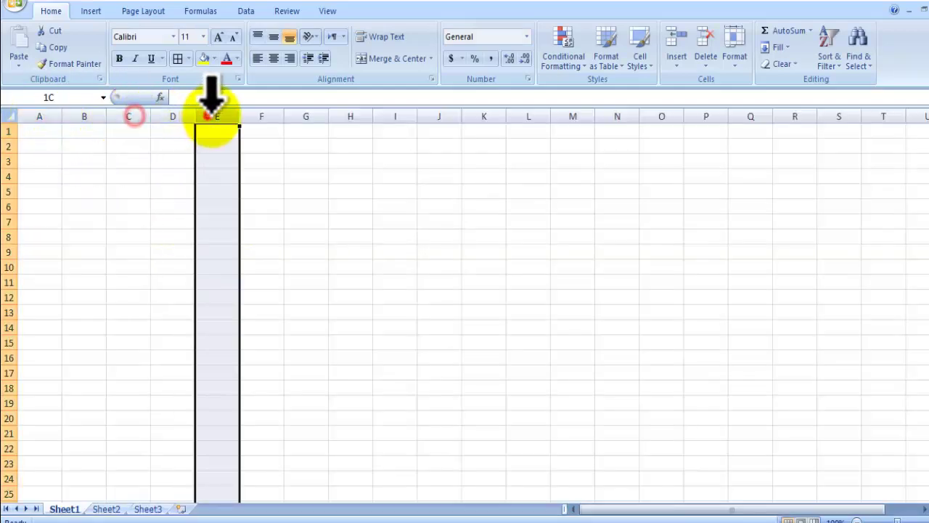
left_click(306, 117)
left_click(257, 116)
left_click(14, 162)
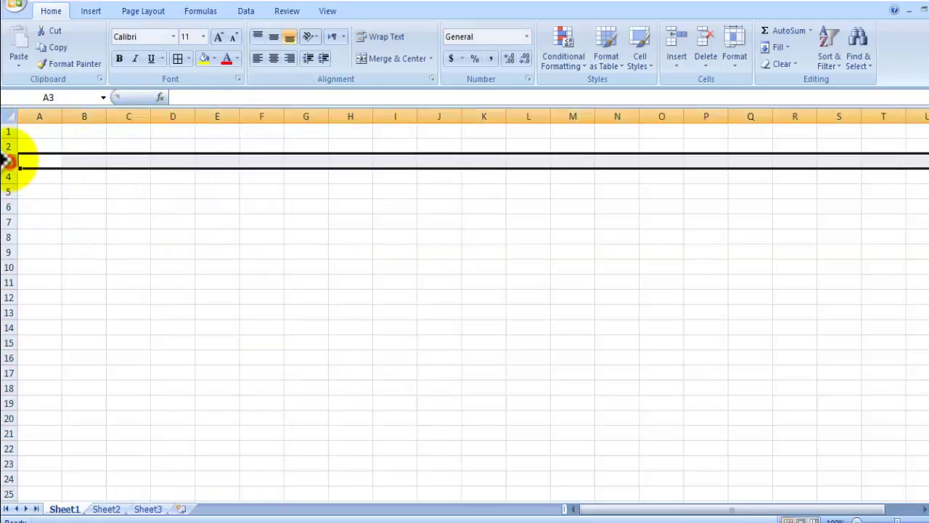
left_click(14, 148)
left_click(15, 133)
left_click(16, 187)
left_click(84, 212)
left_click(207, 181)
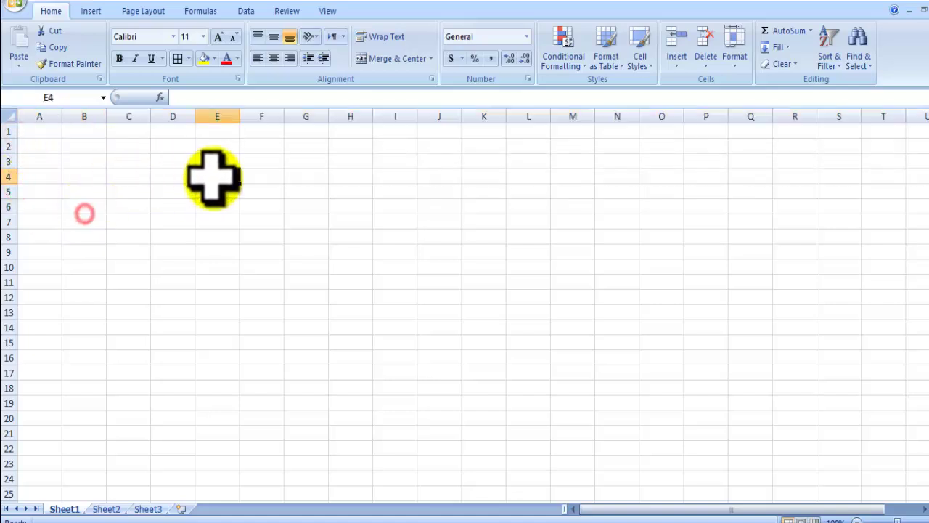
left_click(210, 116)
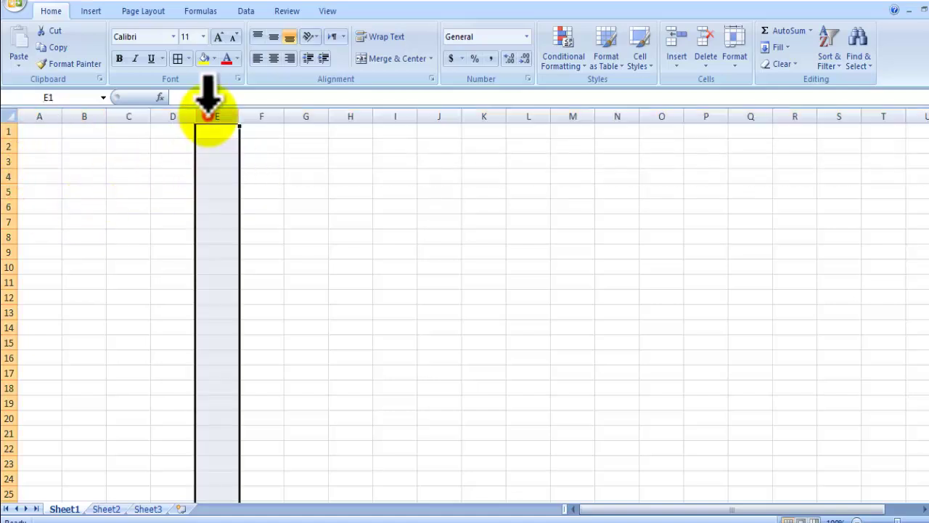
left_click(7, 162)
left_click(176, 159)
left_click(217, 158)
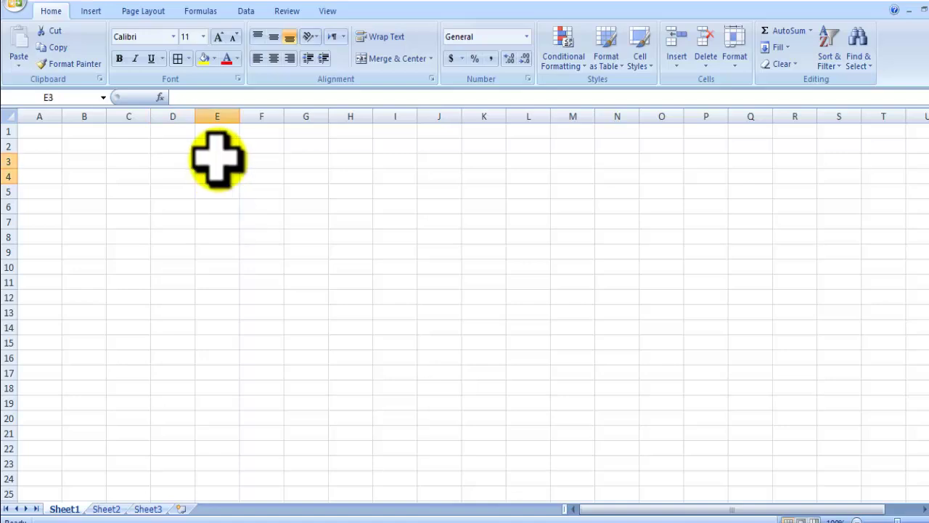
left_click(171, 185)
left_click(174, 208)
left_click(225, 205)
left_click(260, 221)
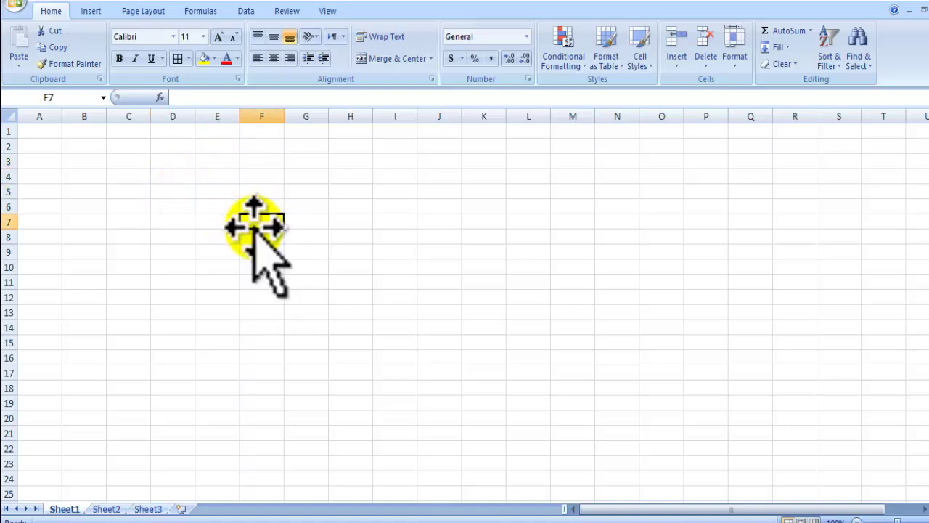
left_click(211, 192)
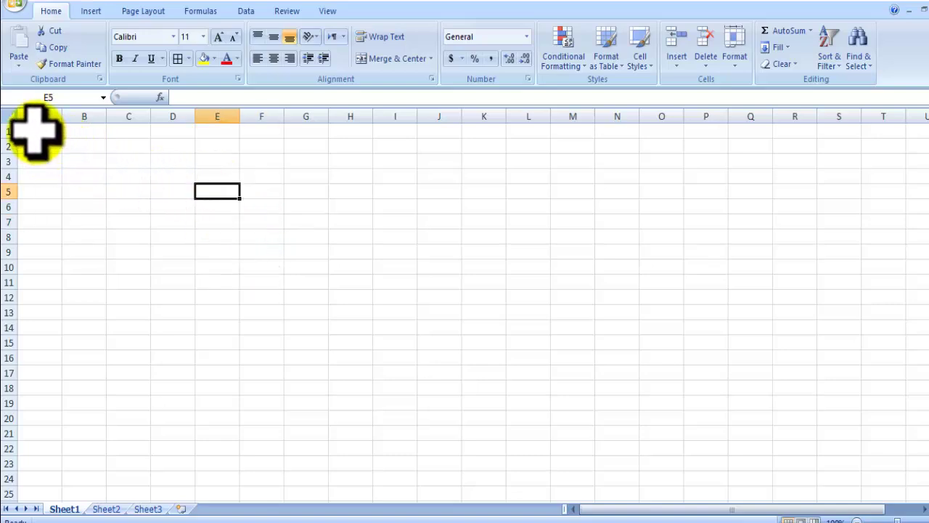
Apply All Borders to the cell range A1:H9
left_click_drag(35, 131, 347, 245)
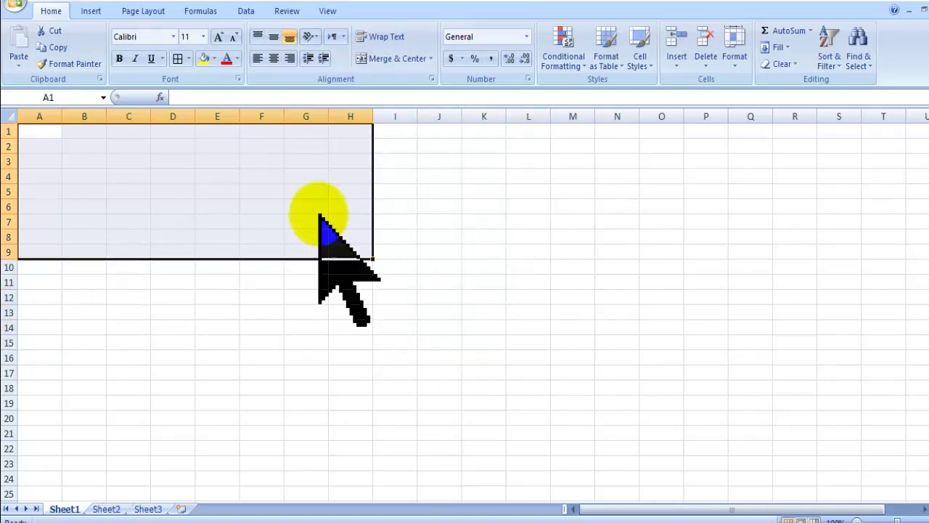
left_click(188, 58)
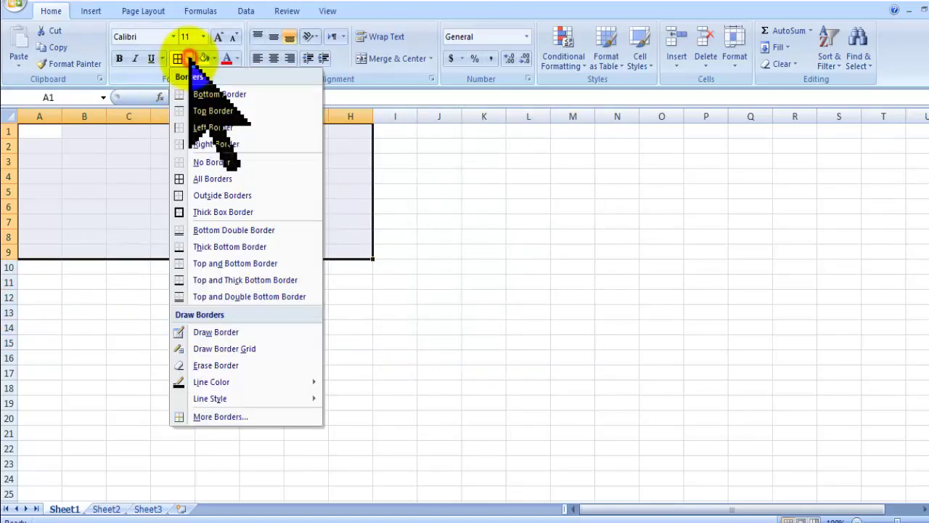
left_click(180, 77)
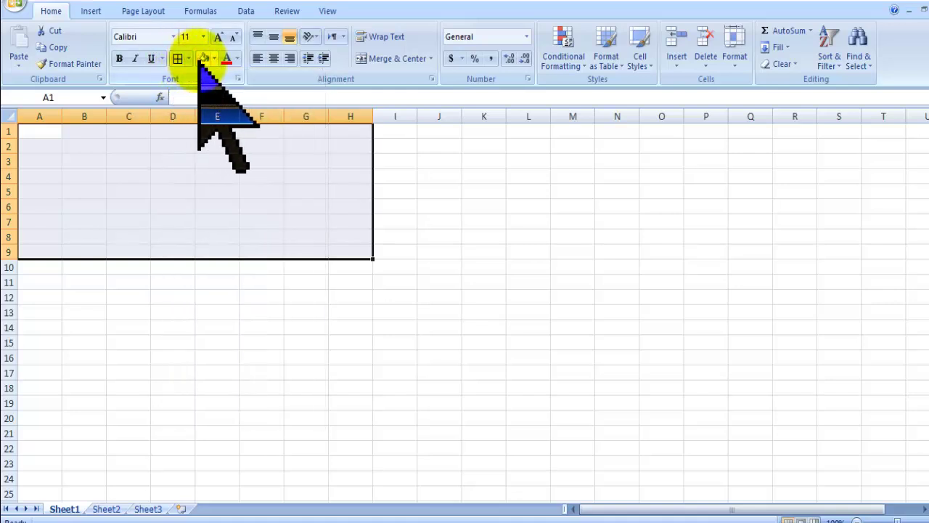
left_click(188, 58)
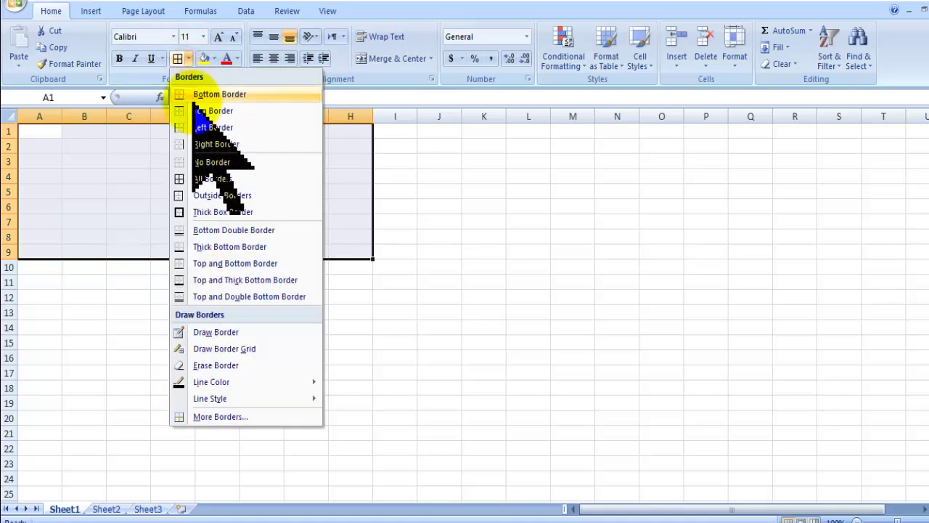
left_click(211, 179)
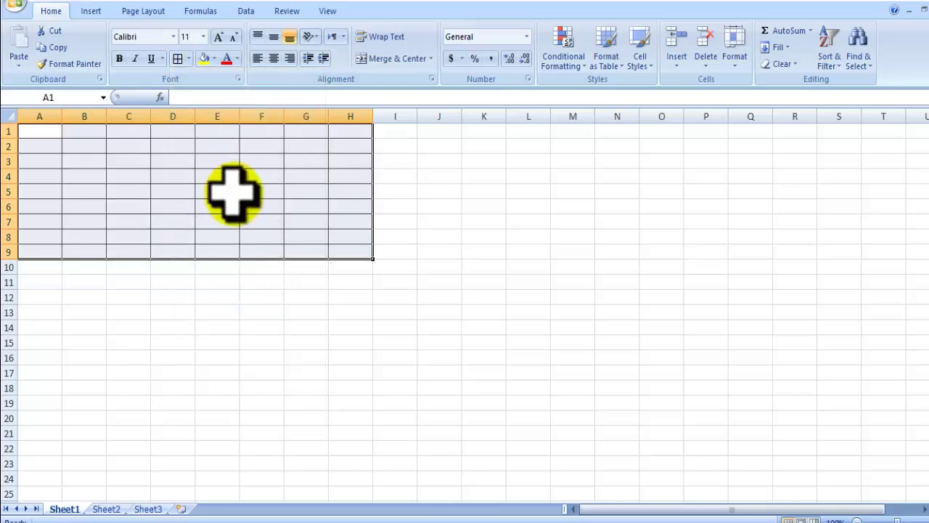
left_click(304, 239)
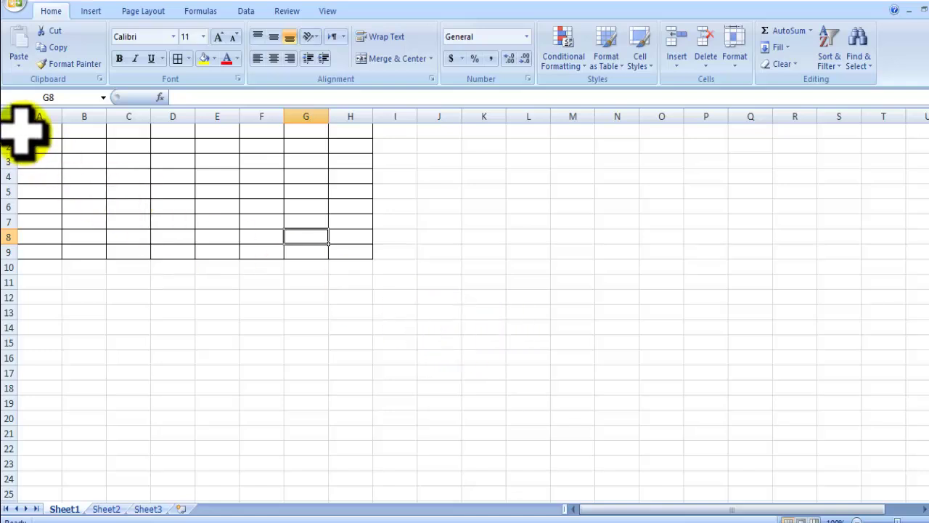
Remove the borders from the cell range A1:H9 with No Border
left_click_drag(24, 131, 354, 250)
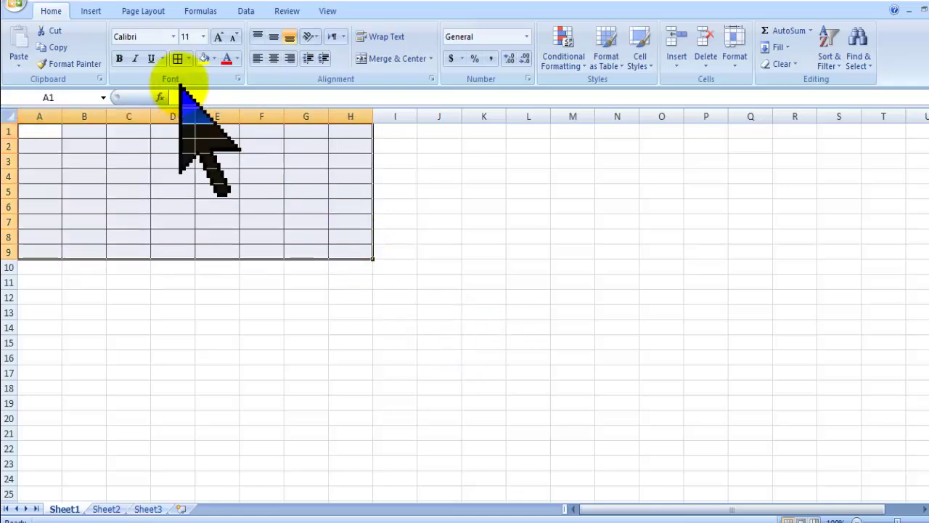
left_click(188, 58)
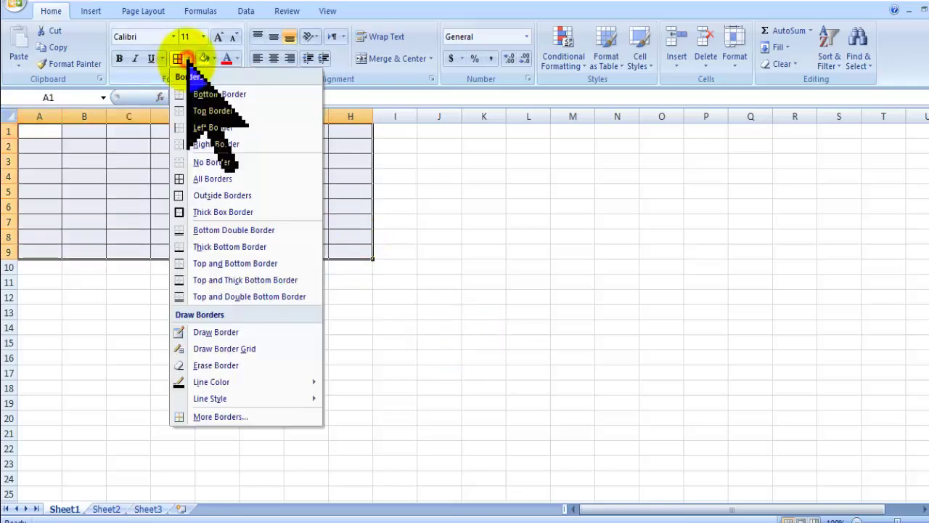
left_click(256, 161)
Enter the headings "Sn" in cell A3 and "Name of Student" in cell B3
left_click(42, 160)
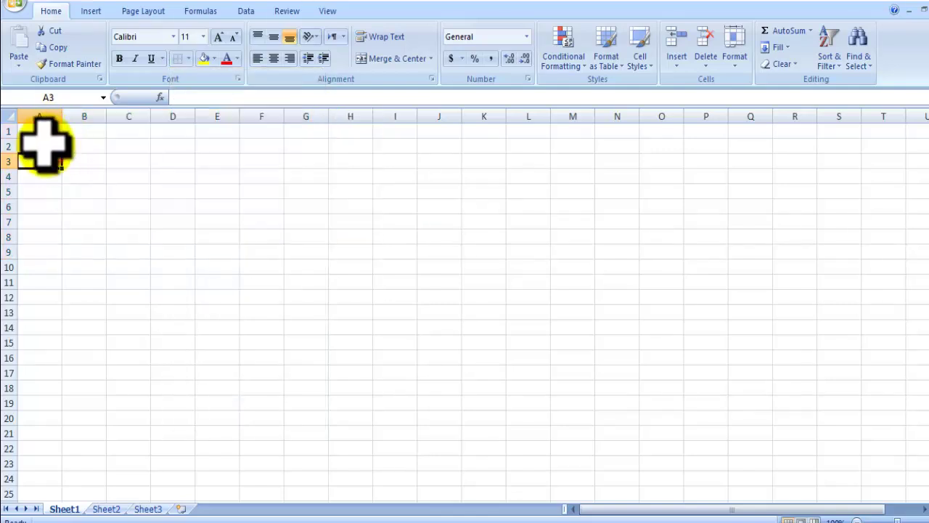
type("Sn")
key("Tab")
type("NAm")
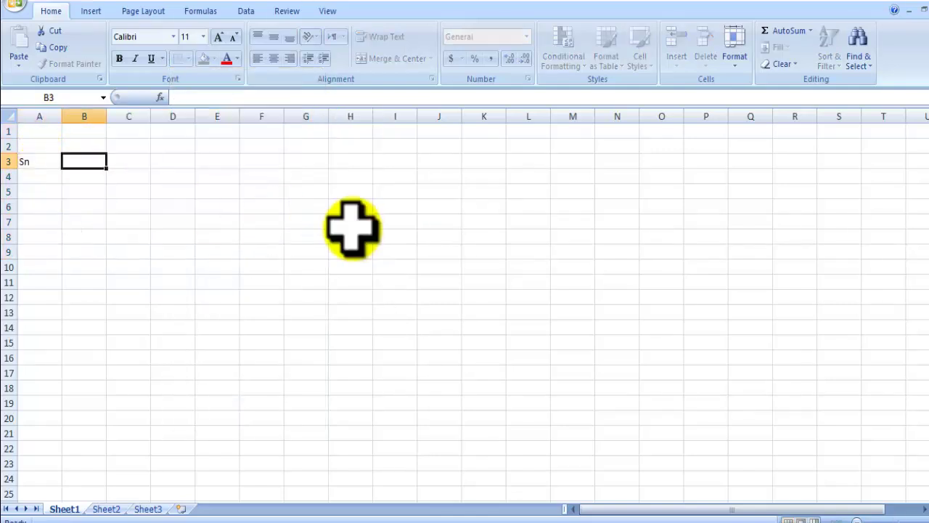
type("e of")
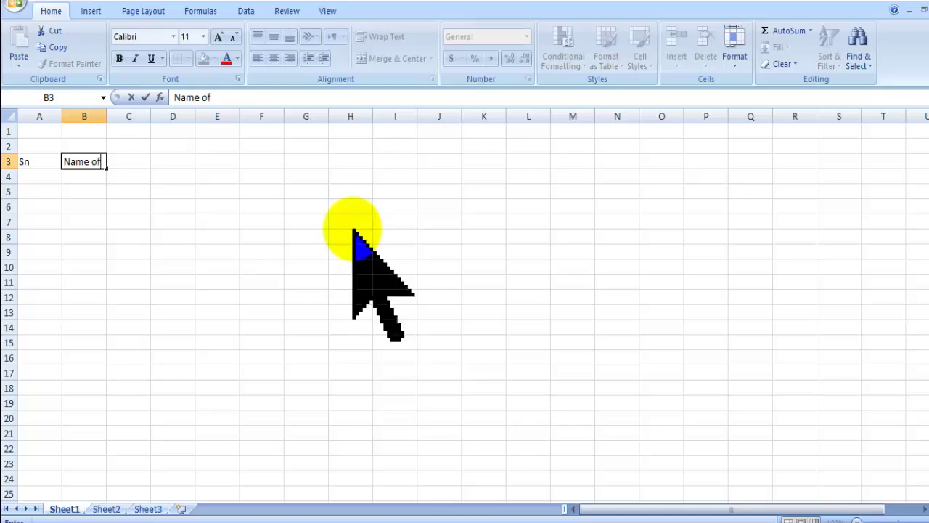
type(" Stduenb")
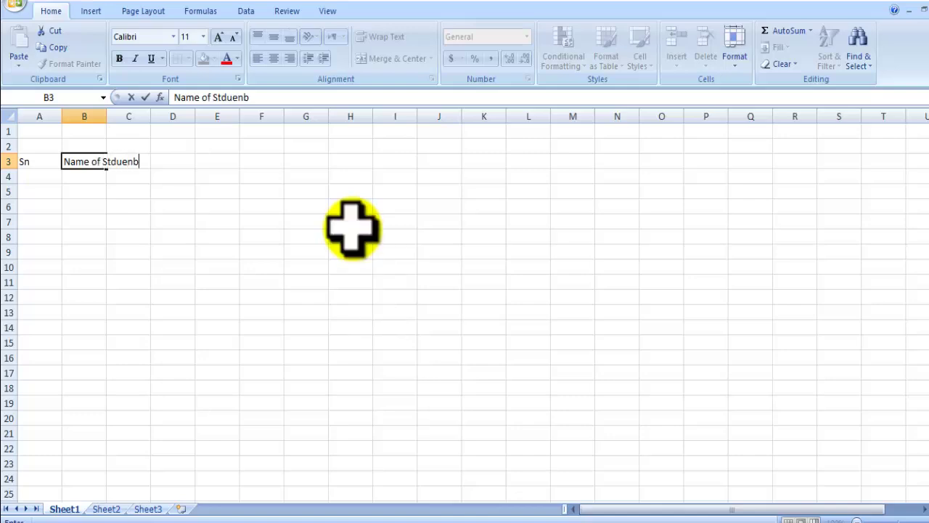
key("BackSpace")
key("BackSpace")
type("udent")
key("Tab")
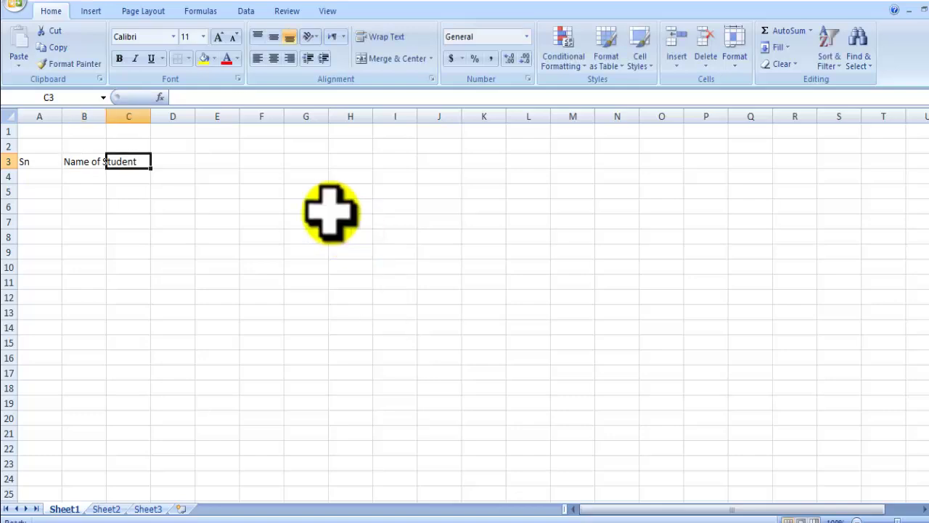
Widen column B so the "Name of Student" heading fits inside its cell
key("Left")
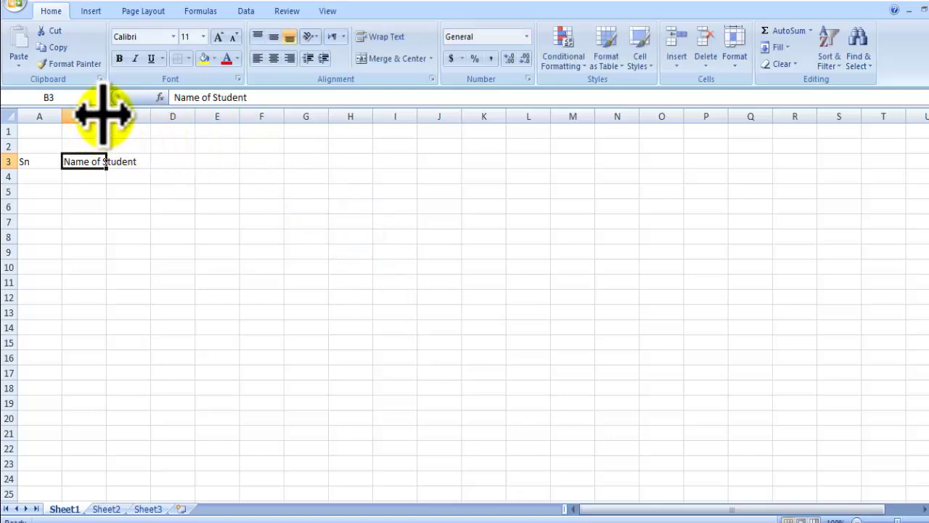
left_click_drag(106, 116, 149, 116)
left_click(171, 161)
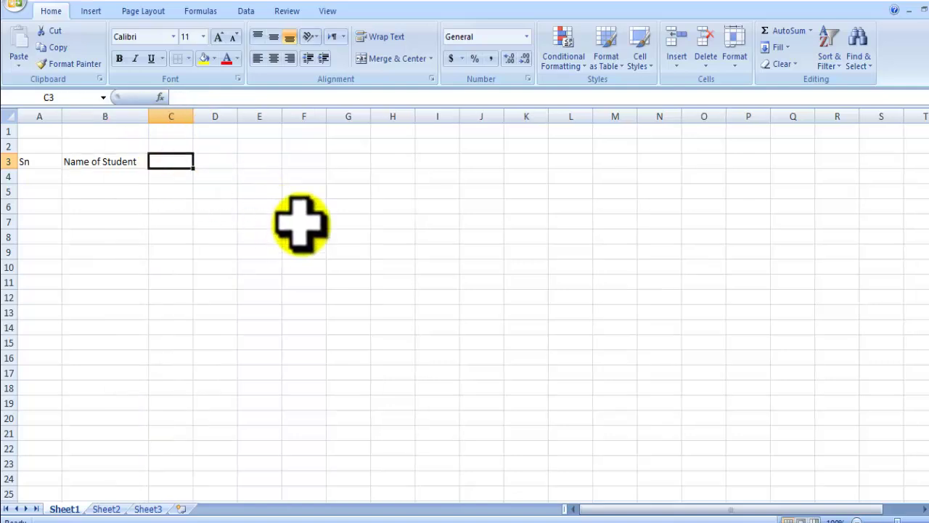
Enter the subject headings "Physic" in cell C3 and "Chemistry" in cell D3
key("Up")
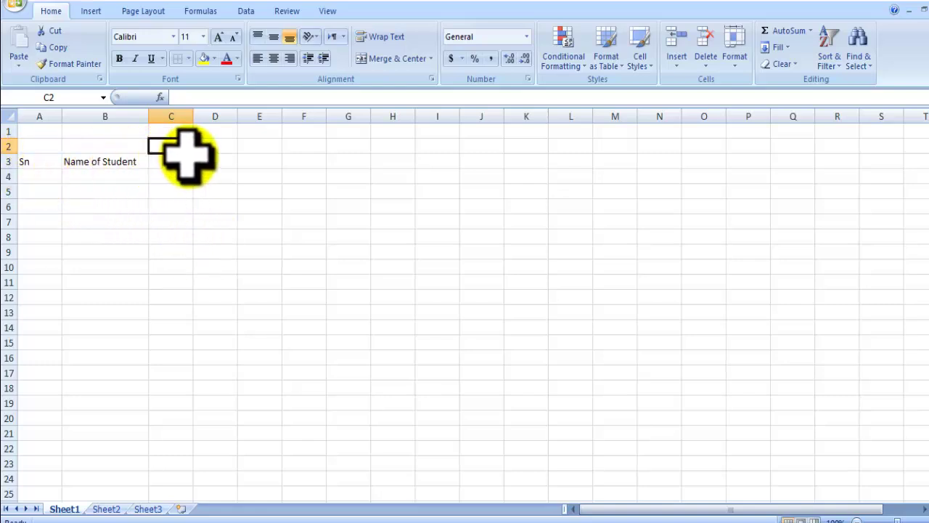
key("Down")
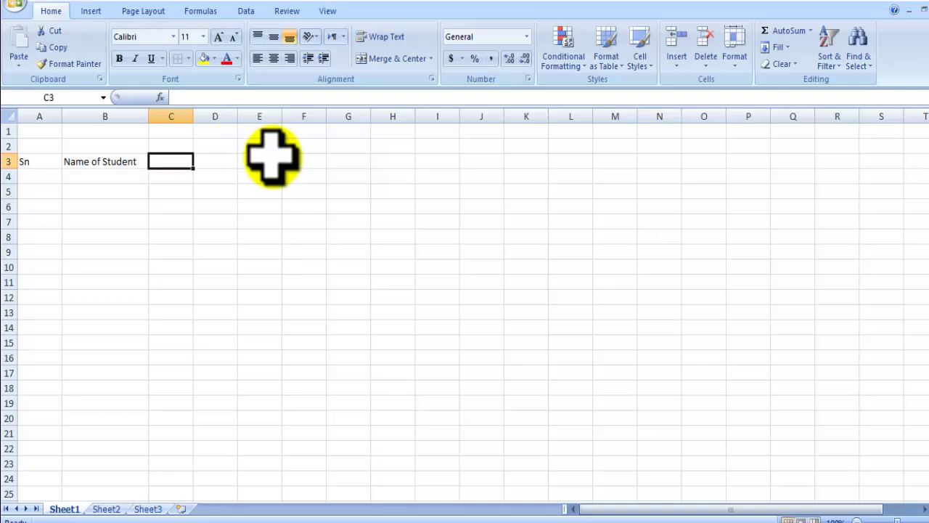
type("Physic")
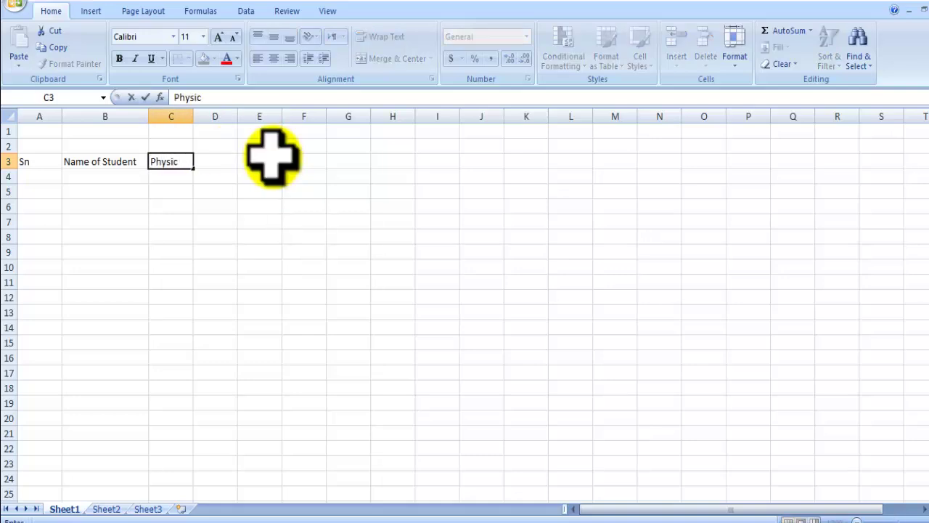
key("Tab")
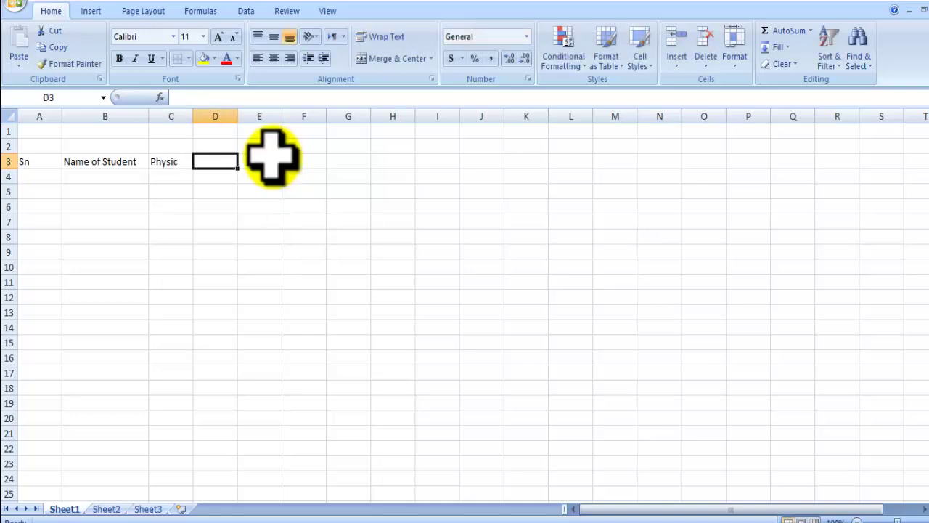
type("Chemn")
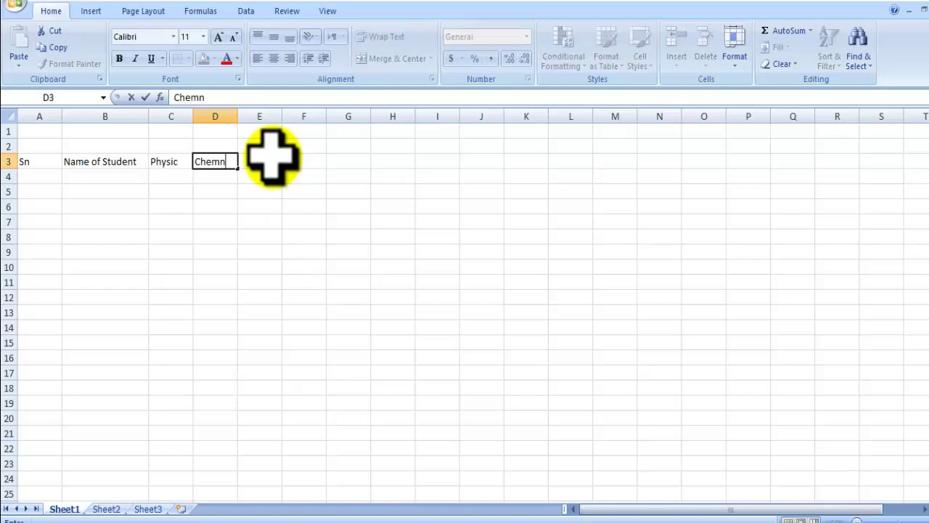
key("BackSpace")
type("istry")
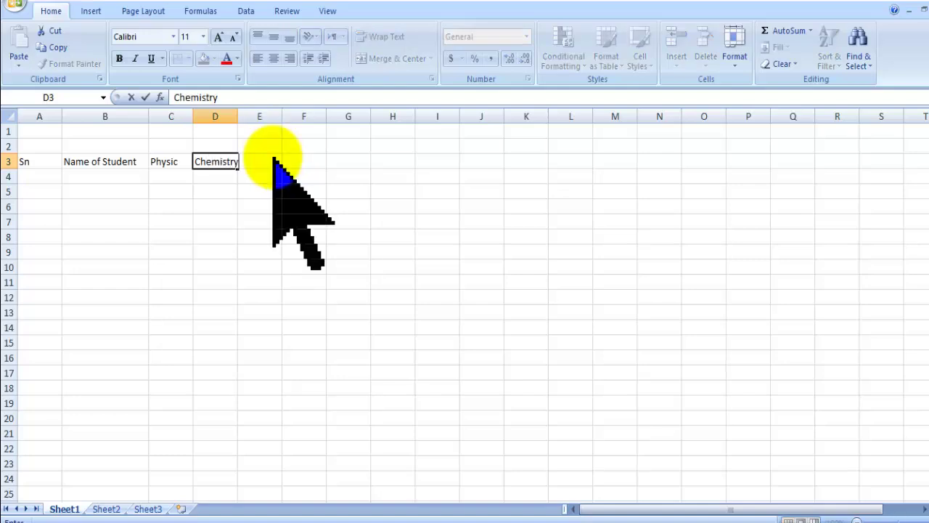
key("Tab")
Enter the subject headings "Math", "Hindi" and "English" in cells E3 to G3
type("MAth")
key("Tab")
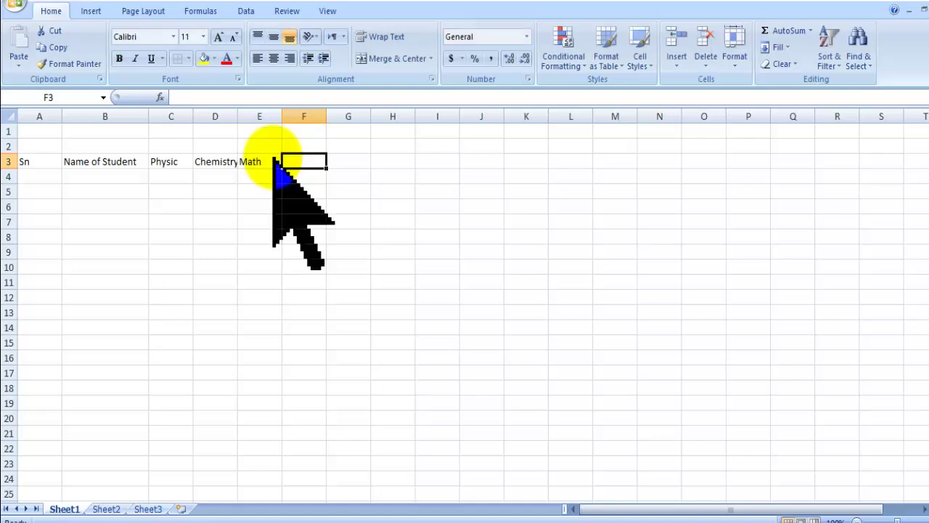
type("Hindi")
key("Tab")
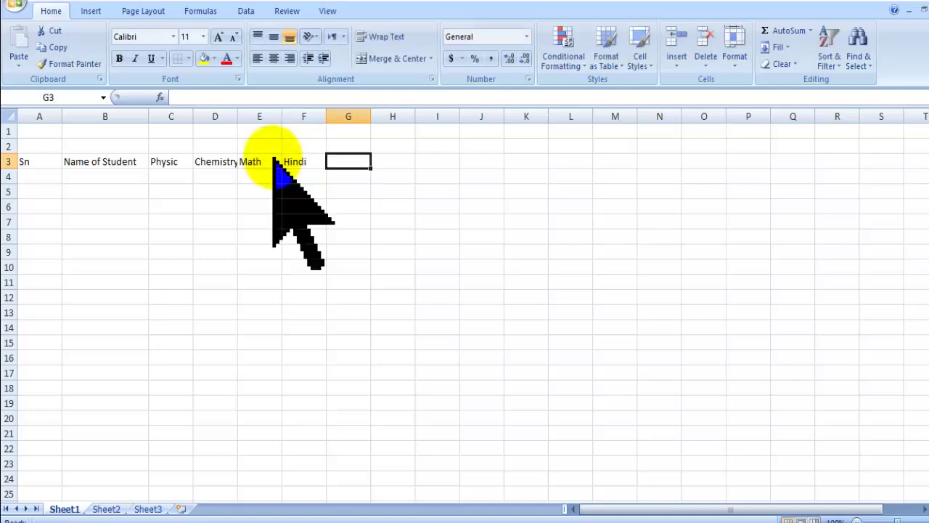
type("English")
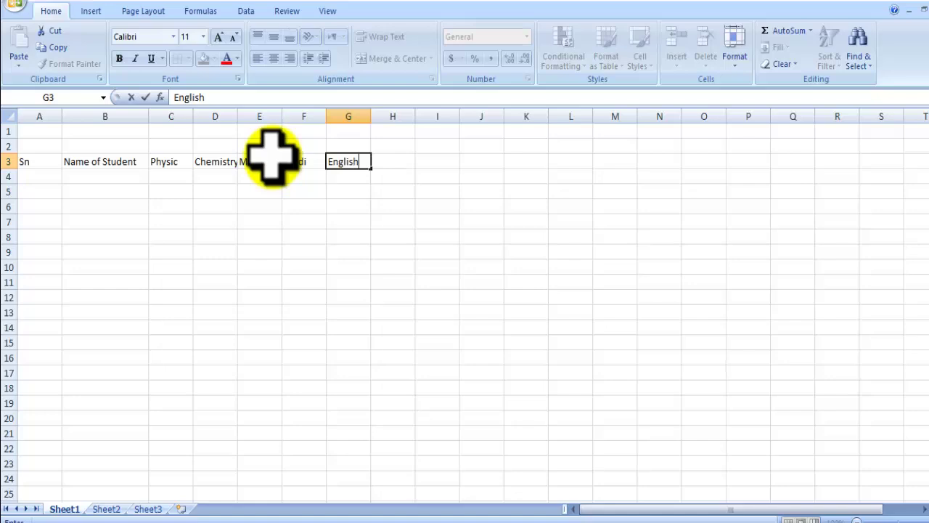
key("Tab")
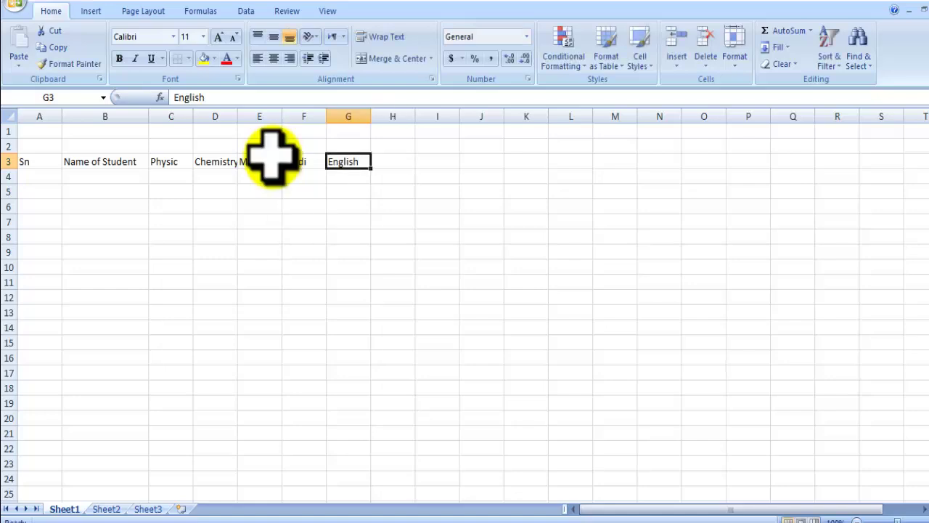
Widen column D so the "Chemistry" heading fits, and merge and center cells A1:H2
left_click(216, 168)
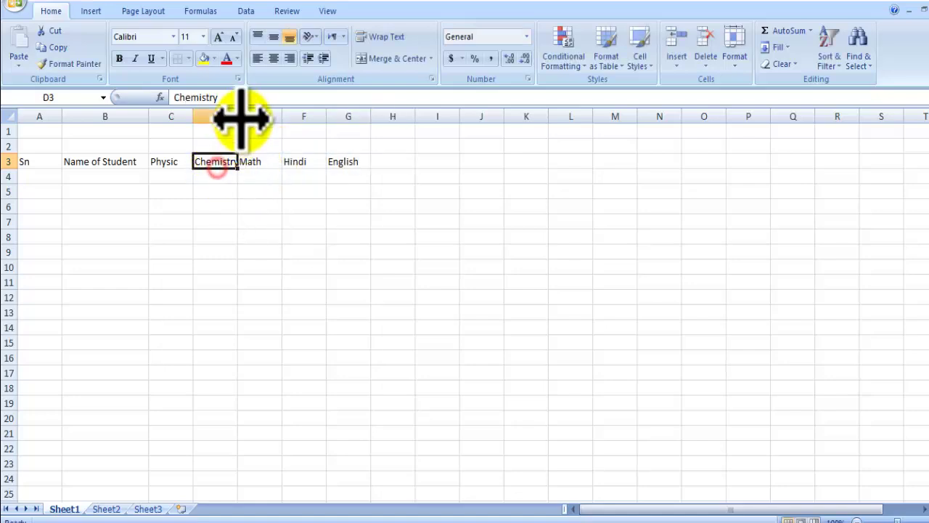
left_click_drag(239, 120, 274, 109)
left_click(99, 151)
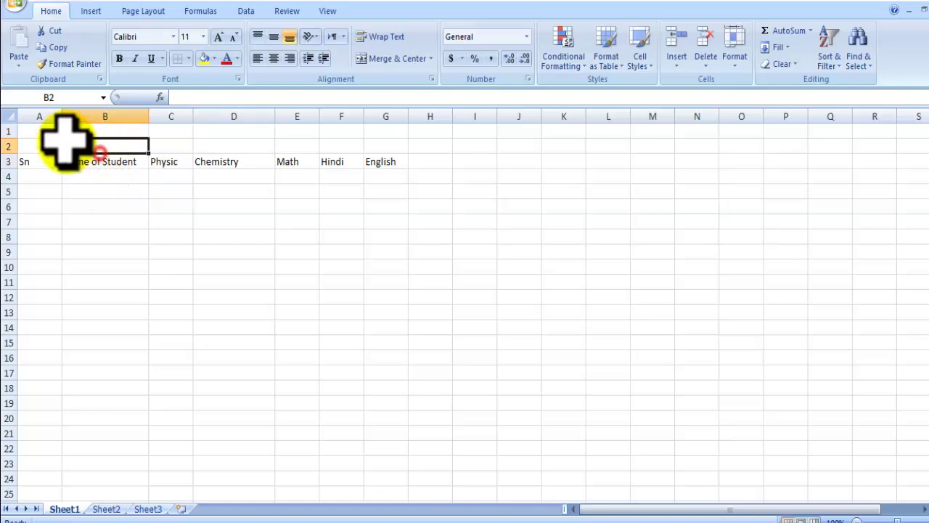
left_click_drag(29, 127, 421, 141)
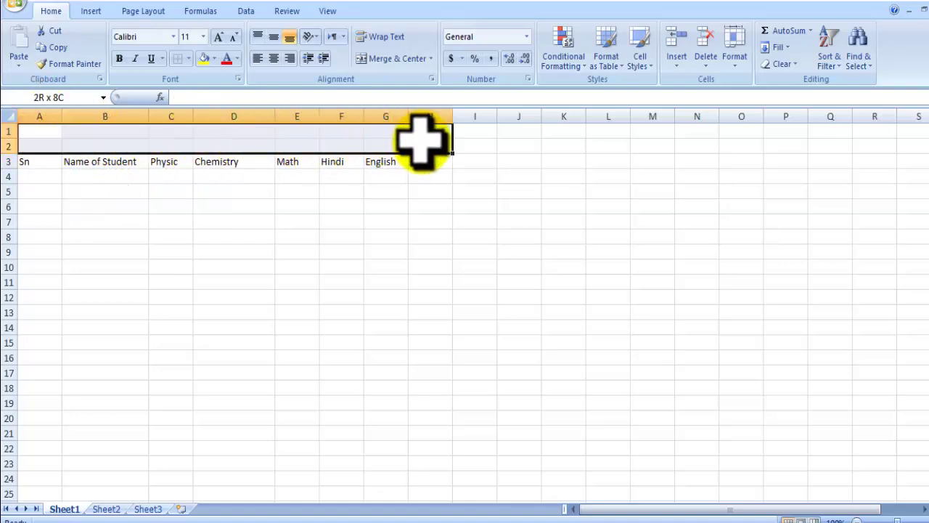
left_click(392, 59)
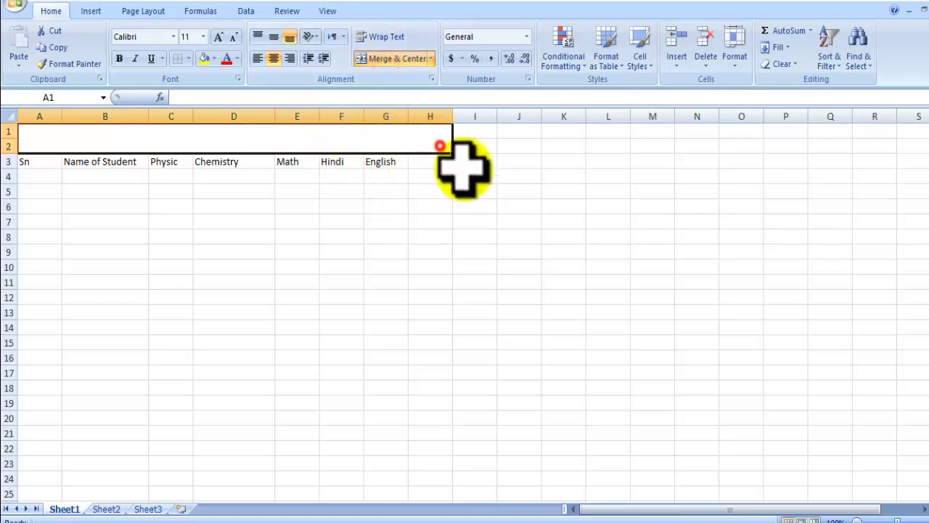
Enter the heading "Total" in cell H3, after the "English" heading
left_click(429, 161)
type("Ttoa")
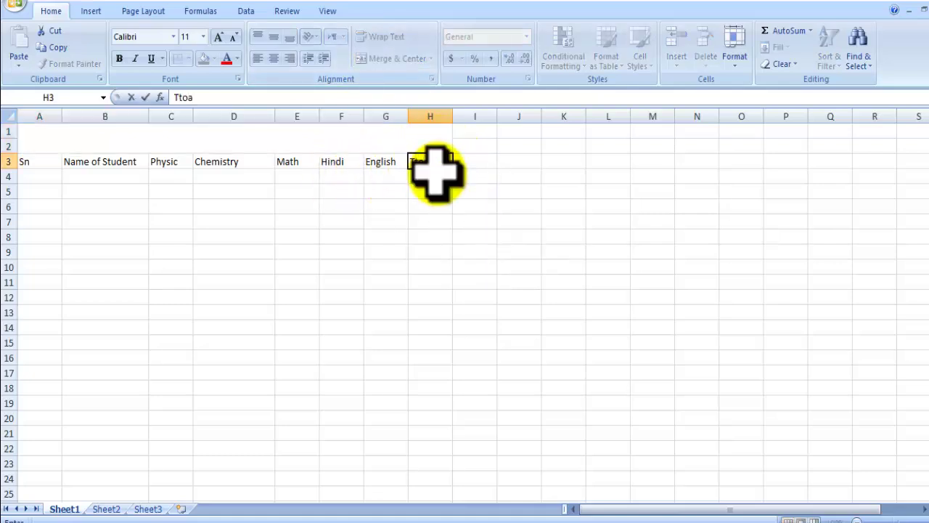
key("BackSpace")
key("BackSpace")
key("BackSpace")
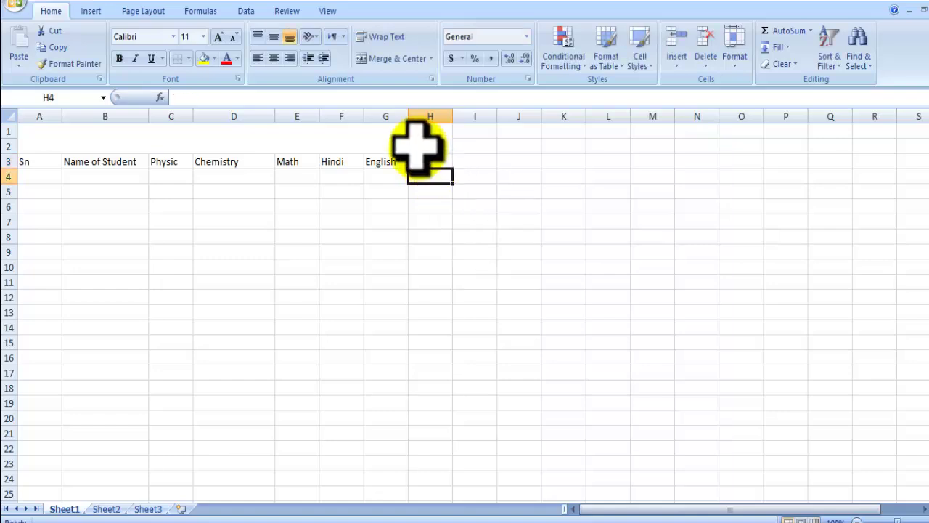
Move the whole heading row from A3:H3 down one row to A4:H4
left_click_drag(25, 163, 425, 163)
key("ctrl+x")
key("Down")
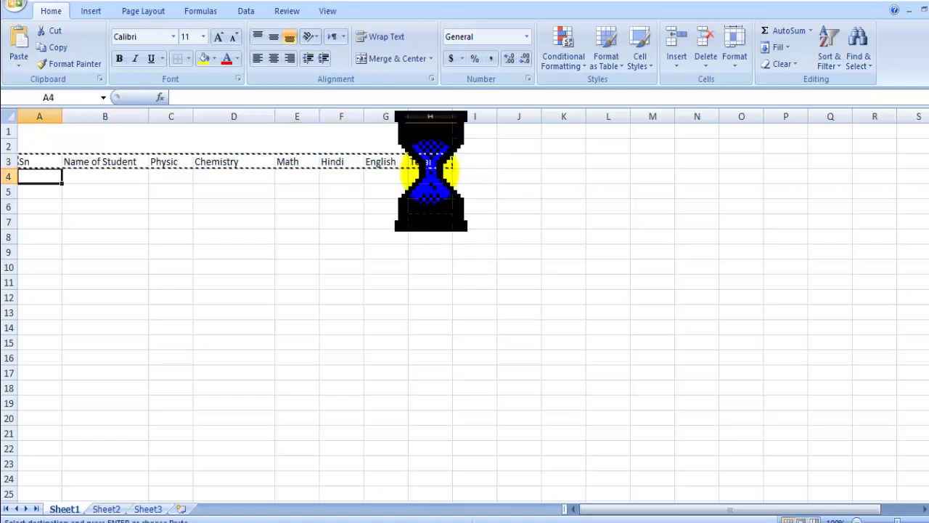
key("ctrl+v")
left_click(210, 209)
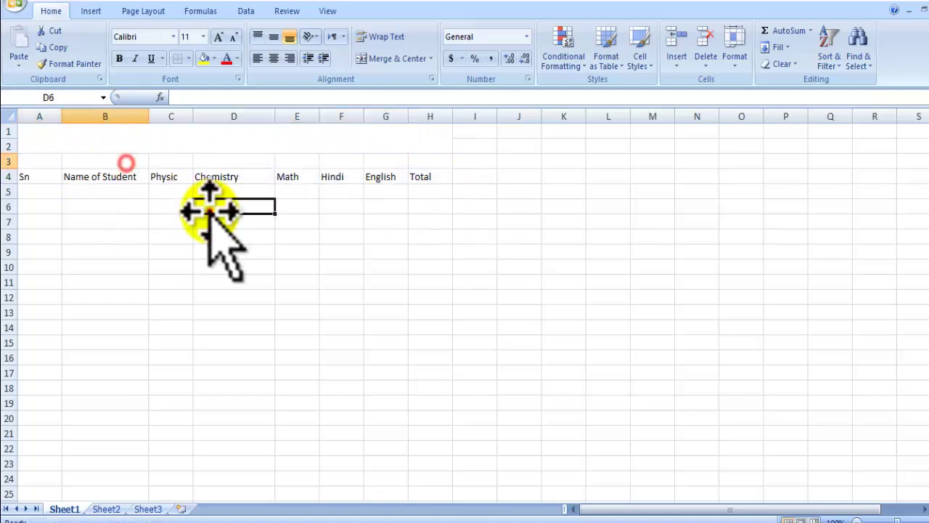
Merge and center cells C3:G3 above the subject headings and enter "Subject" in the merged cell
left_click_drag(165, 162, 407, 160)
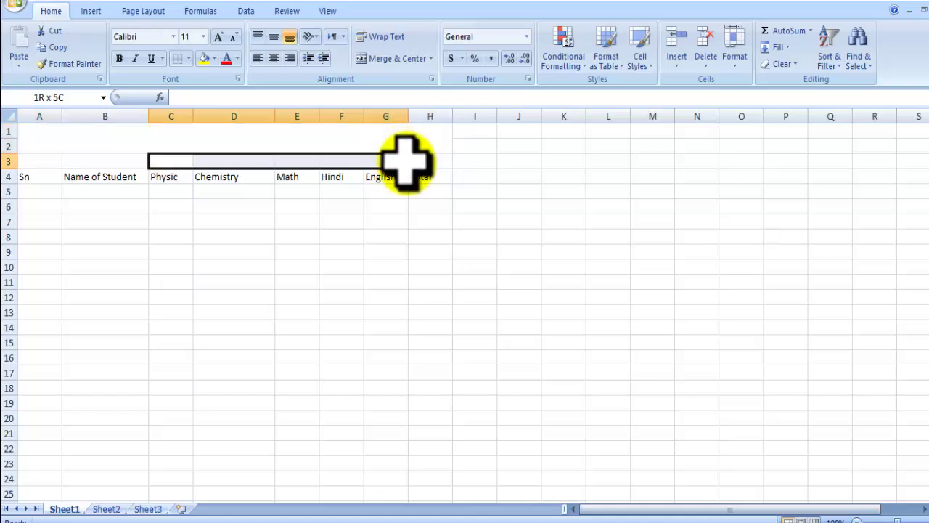
left_click(381, 59)
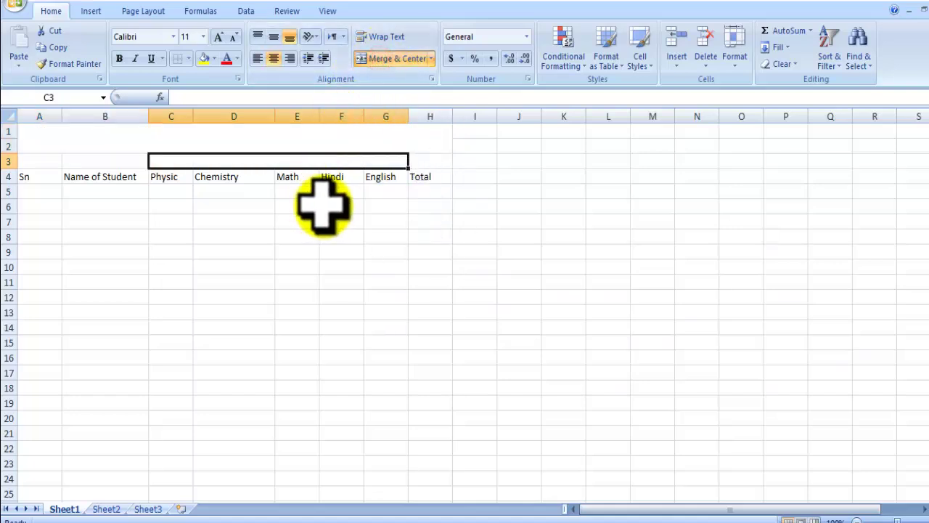
type("Subs")
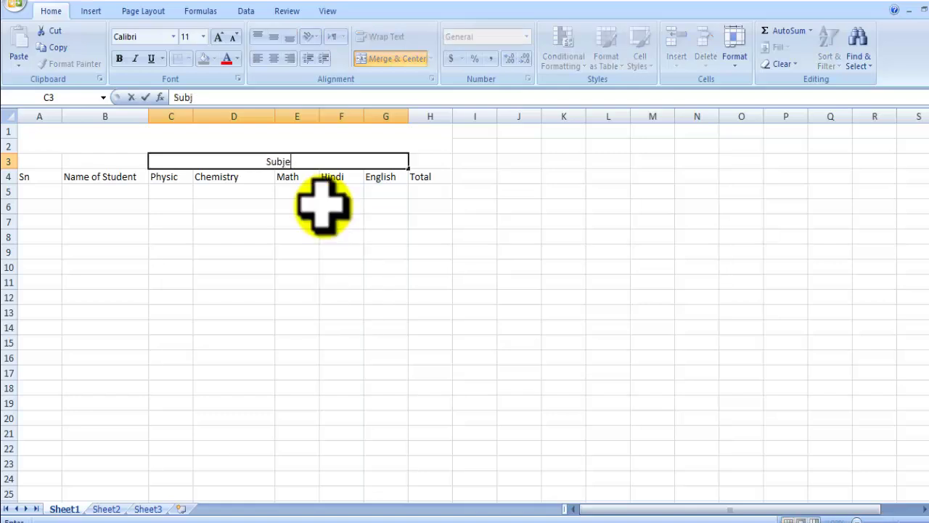
key("Return")
Set the font size of the table range A1:H14 to 16
left_click(282, 149)
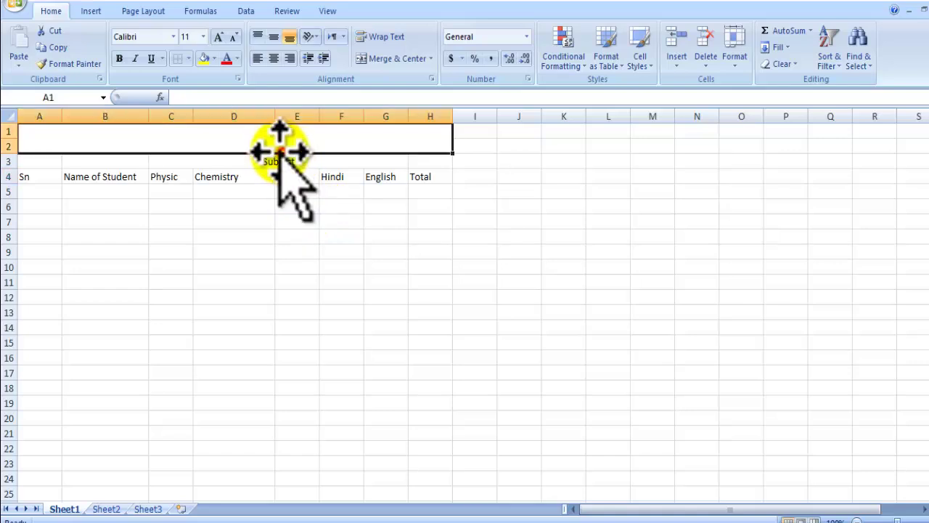
left_click(120, 160)
left_click_drag(77, 138, 196, 327)
left_click(203, 36)
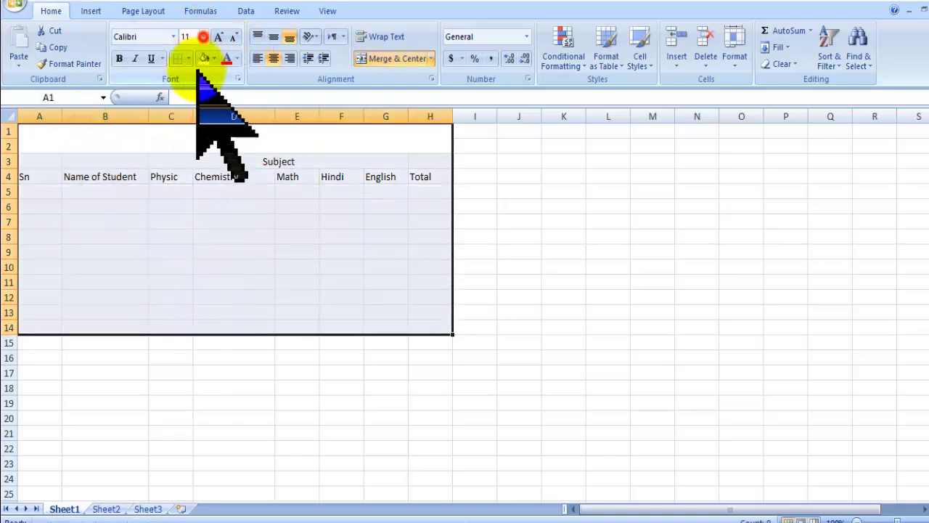
left_click(193, 130)
left_click(236, 205)
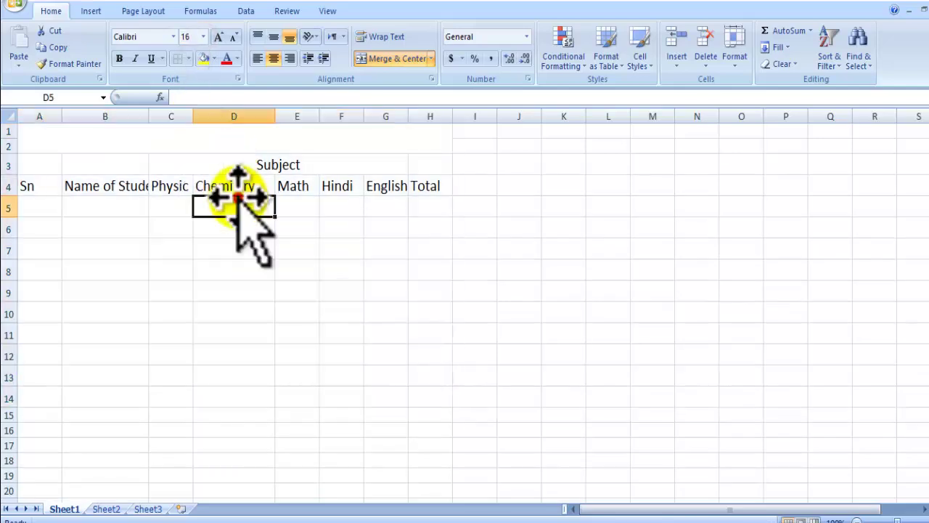
Make the "Subject" heading and all the headings in A4:H4 bold
left_click(231, 166)
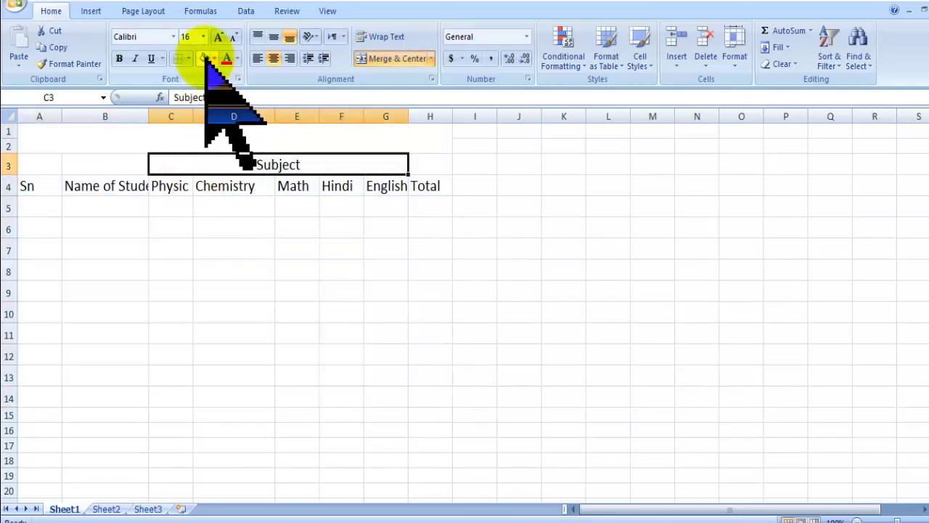
left_click(119, 58)
left_click_drag(37, 186, 429, 185)
left_click(119, 58)
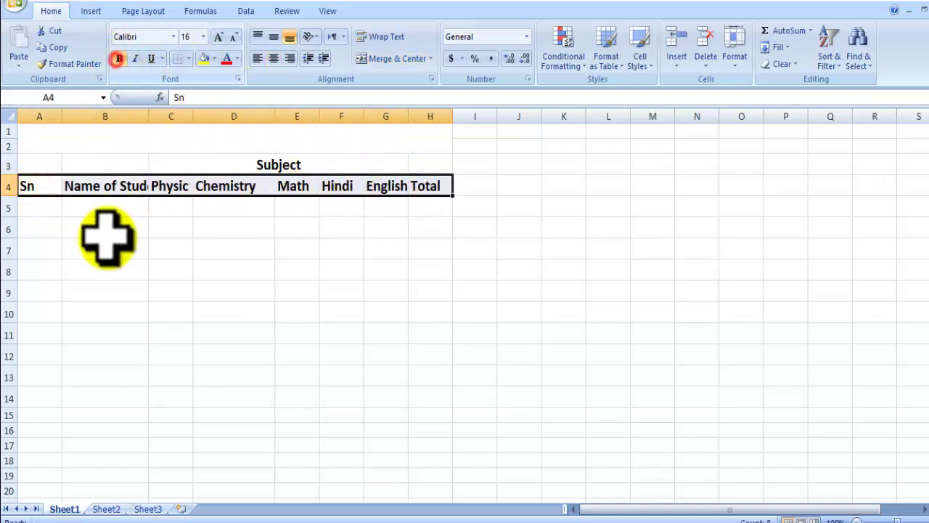
Widen column B so the enlarged "Name of Student" heading fits inside its cell
left_click_drag(105, 235, 107, 250)
left_click(66, 191)
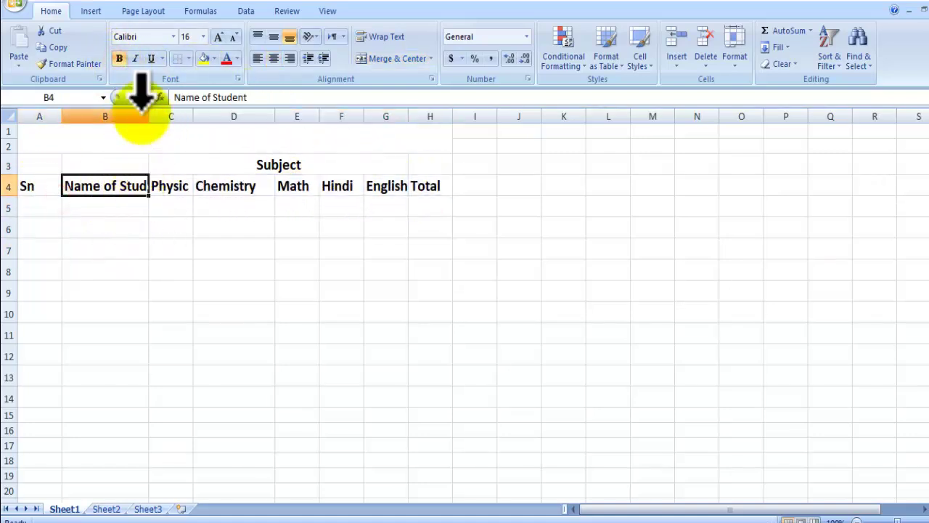
left_click_drag(148, 117, 172, 117)
Change the heading in cell A4 to "SN" and narrow column A to fit it
left_click(45, 188)
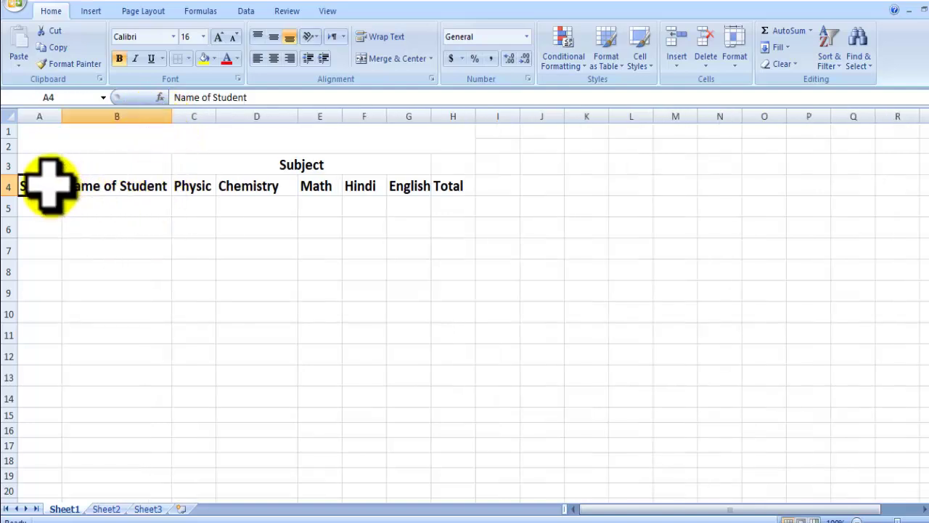
double_click(59, 190)
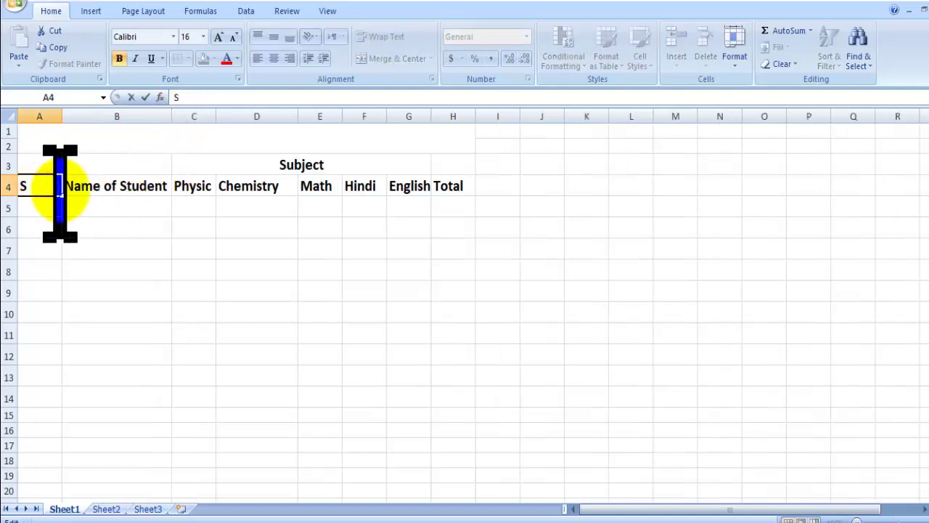
type("N")
key("Return")
left_click(60, 190)
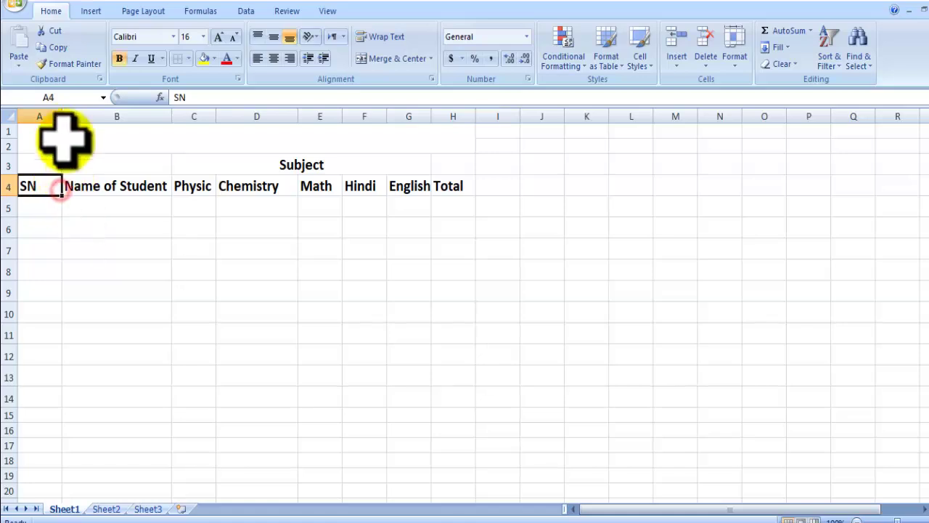
left_click_drag(63, 116, 36, 118)
Enter the serial numbers 1 to 5 in cells A5 to A9, one number per cell
left_click(28, 206)
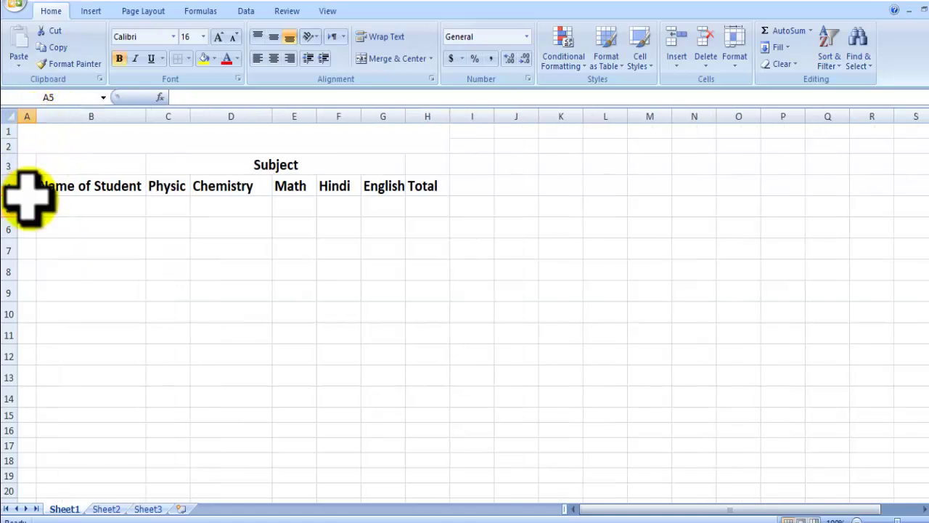
type("1")
key("Return")
type("2")
key("Return")
type("34")
key("Return")
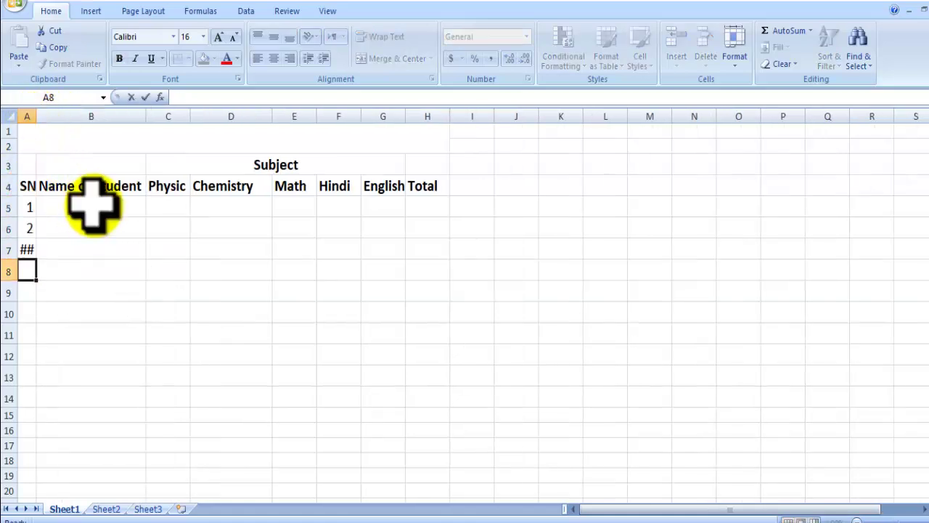
type("5")
key("Up")
type("3")
key("Return")
type("45")
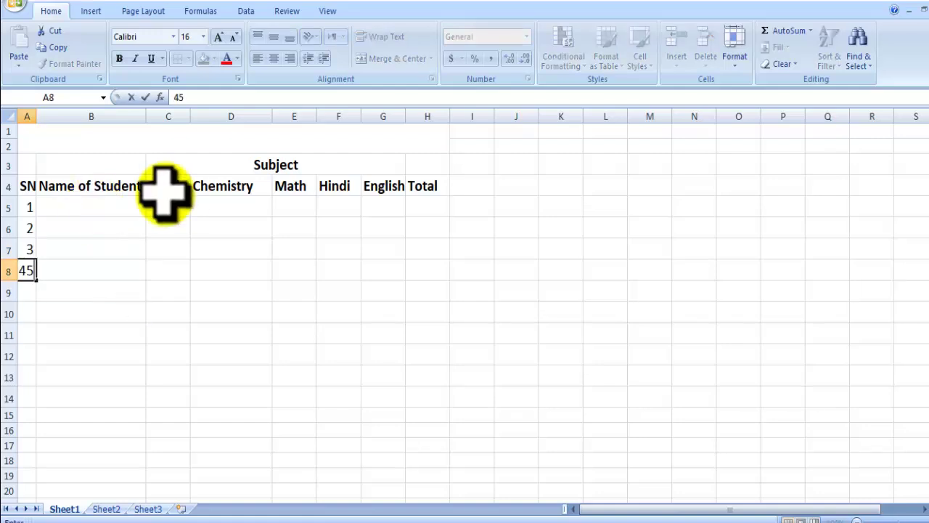
key("ctrl+Return")
type("4")
key("Return")
type("5")
key("Return")
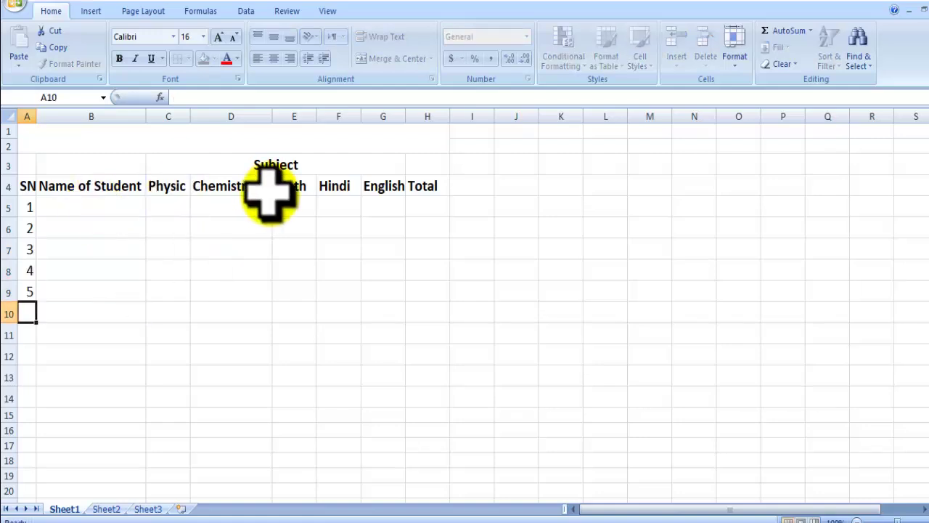
Enter the full names of the first two students in cells B5 and B6
key("Right")
key("Up")
key("Up")
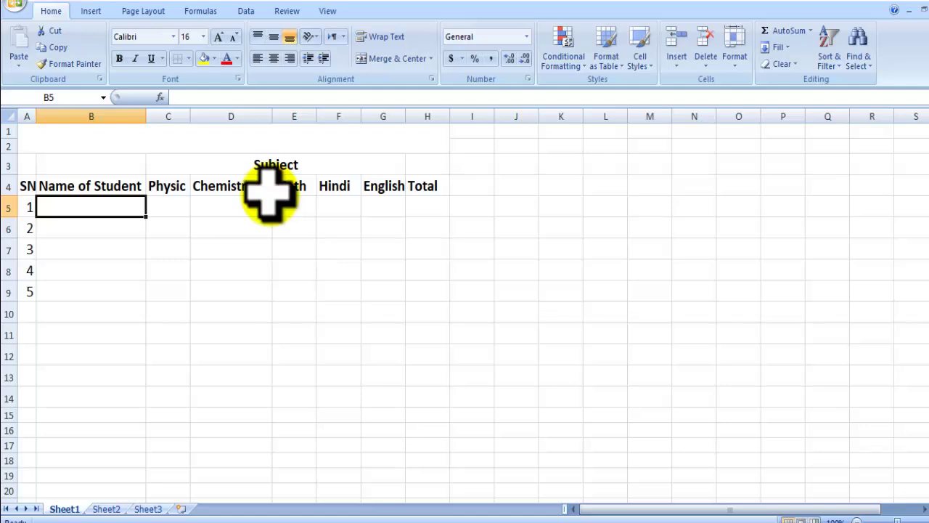
type("J")
key("BackSpace")
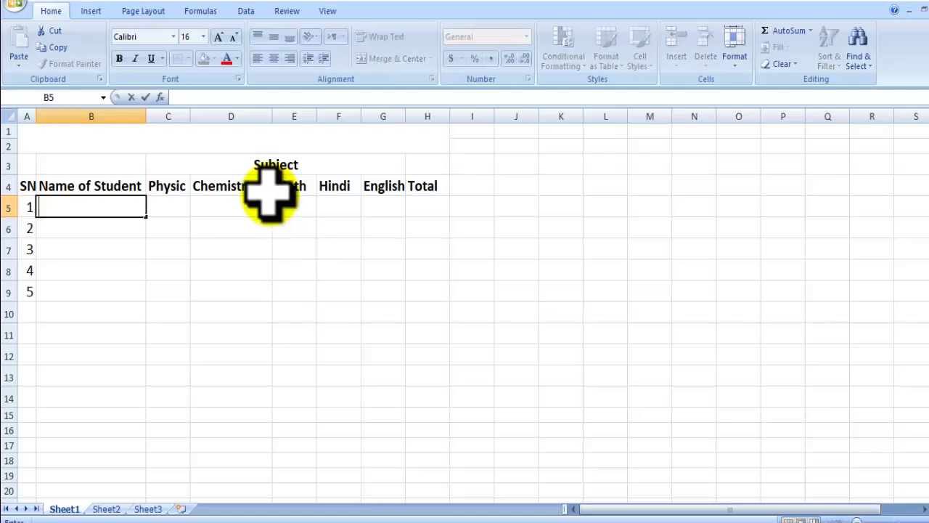
type("Ajay Ku")
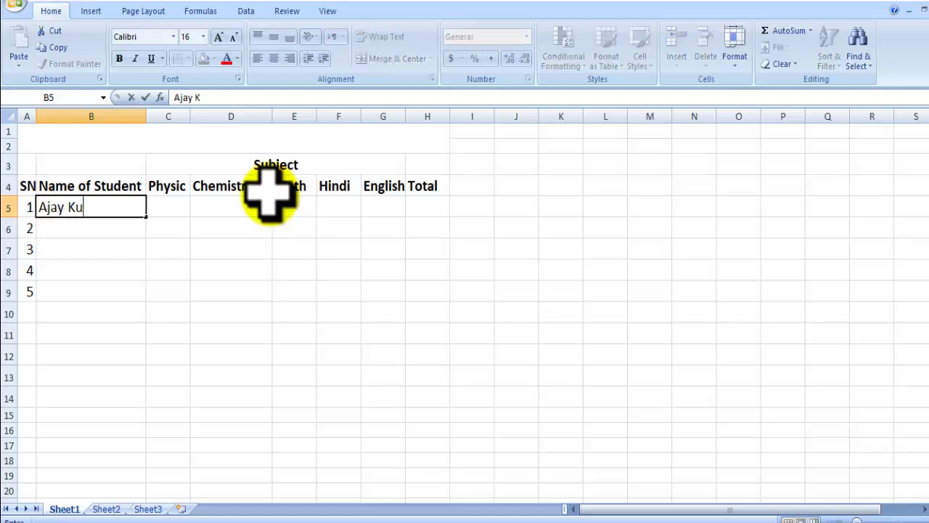
type("Mohan")
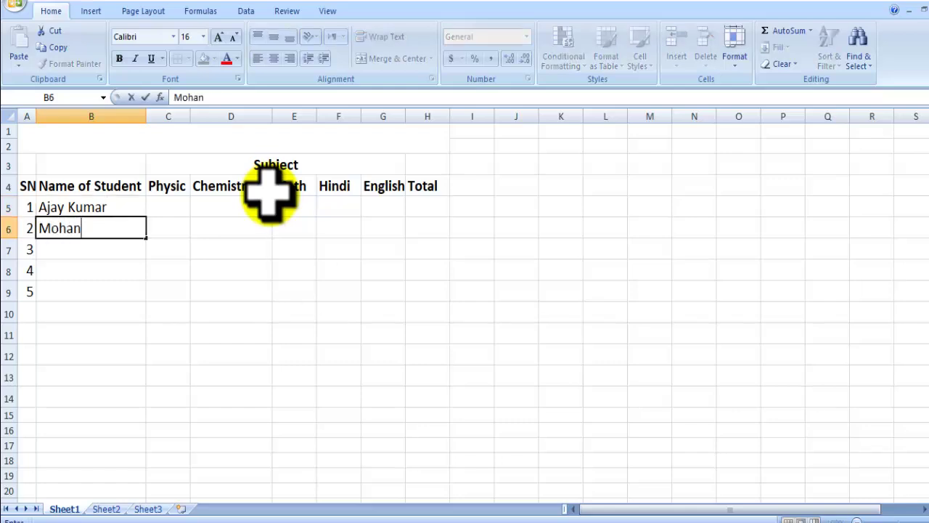
type(" Singh")
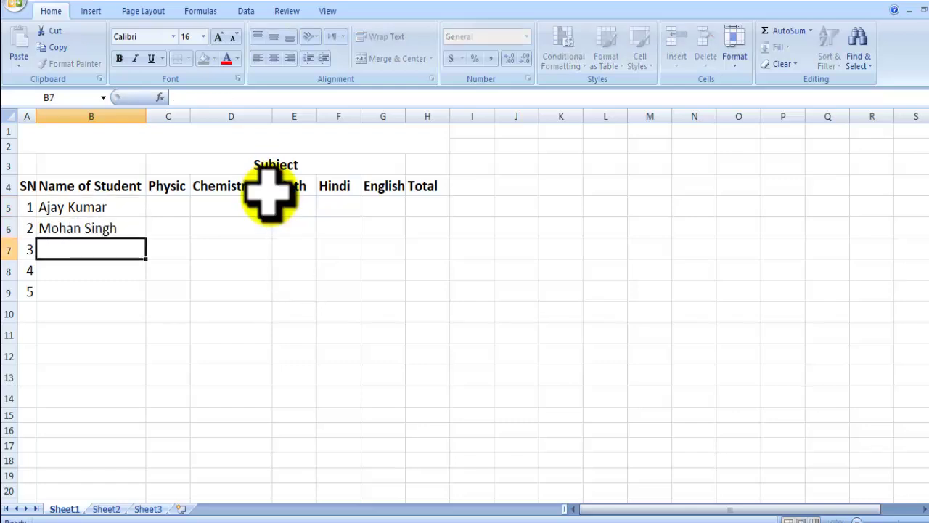
Enter the full names of the remaining three students in cells B7 to B9, and go to cell C5
type("Vijay Kumar")
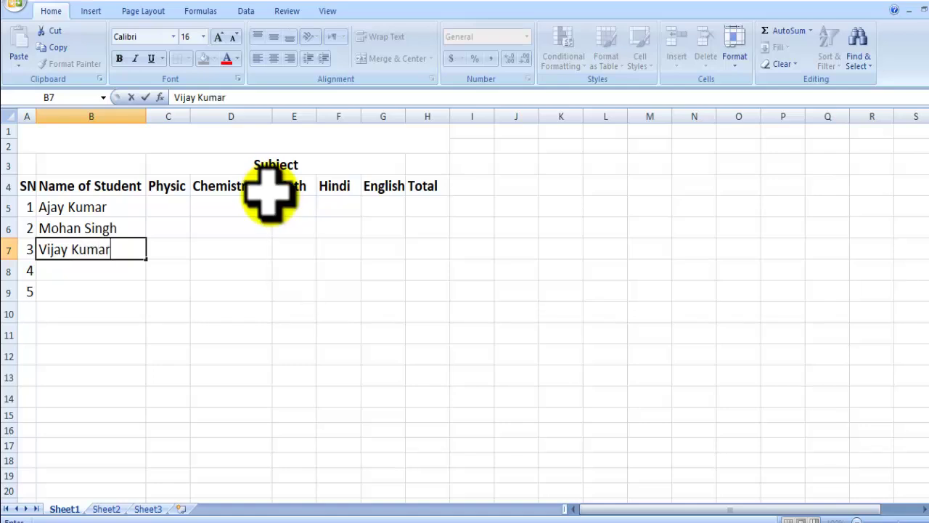
key("Return")
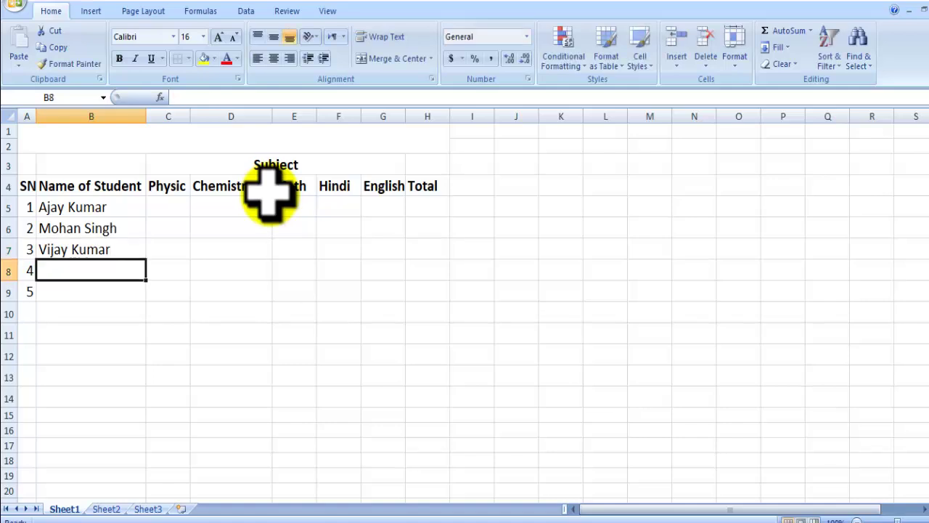
type("Sohan Yadav")
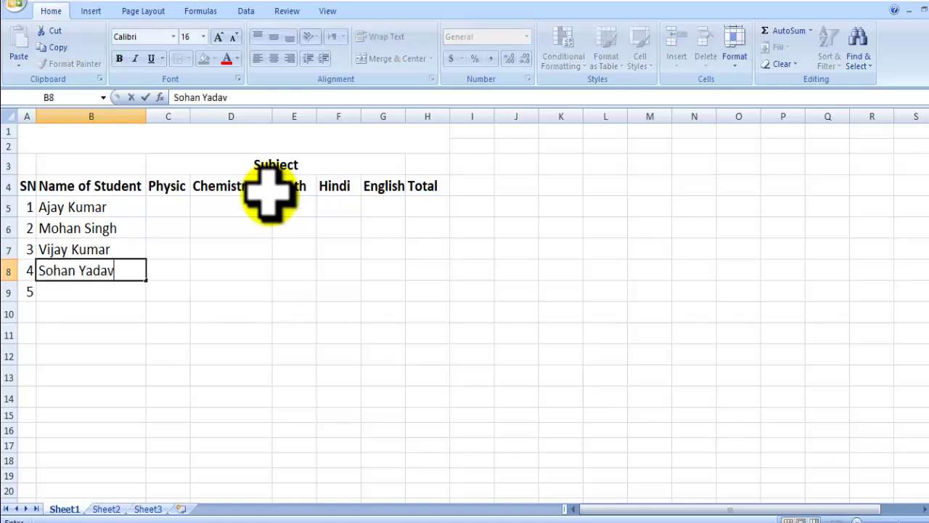
key("Return")
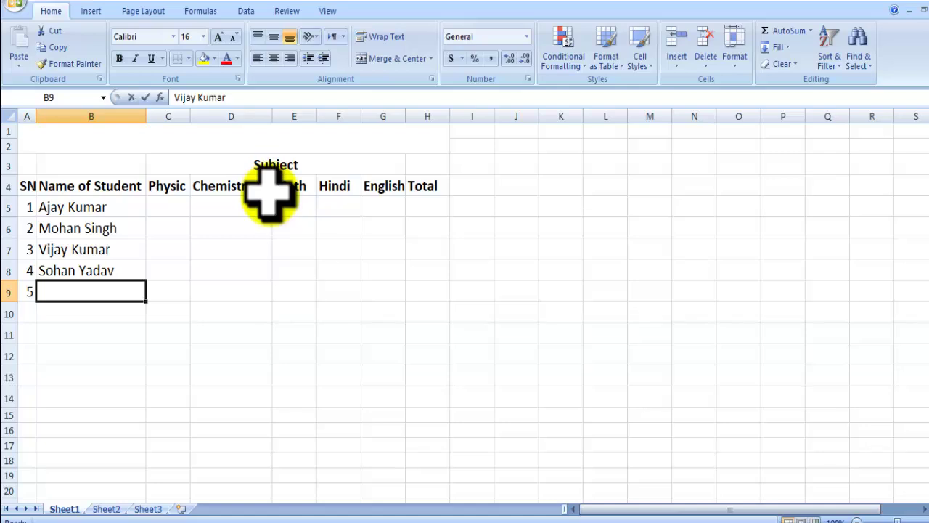
type("Vipul Singh")
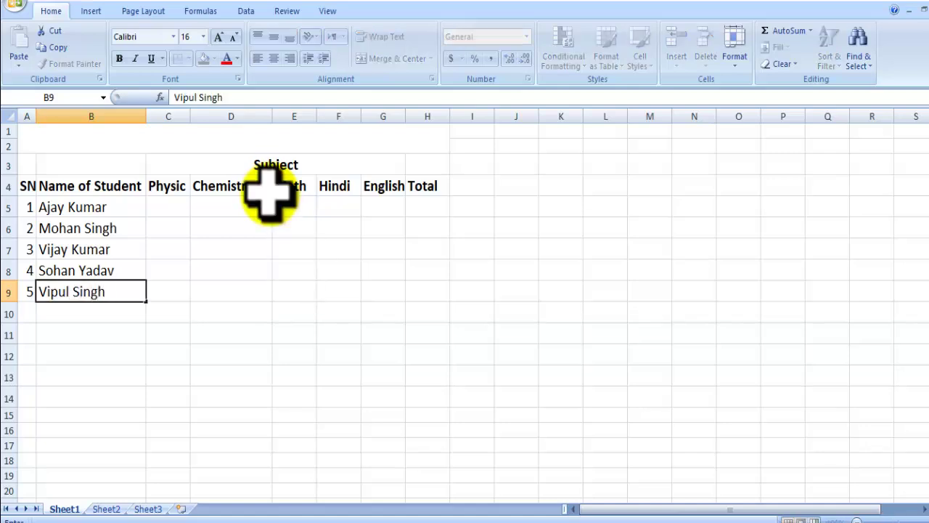
key("Right")
key("Up")
key("Up")
key("Up")
key("Up")
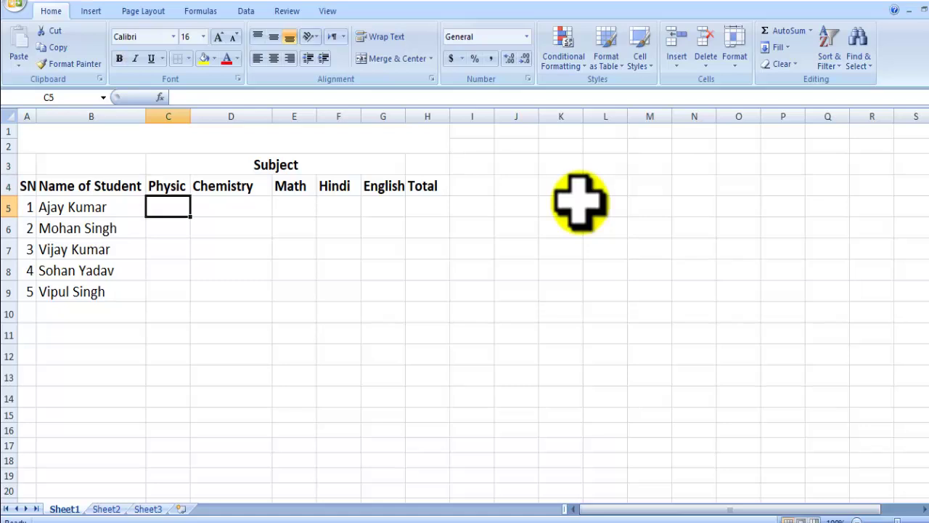
Enter the first student's marks 45, 78, 89, 56 and 38 in cells C5 to G5
type("45")
key("Tab")
type("78")
key("Tab")
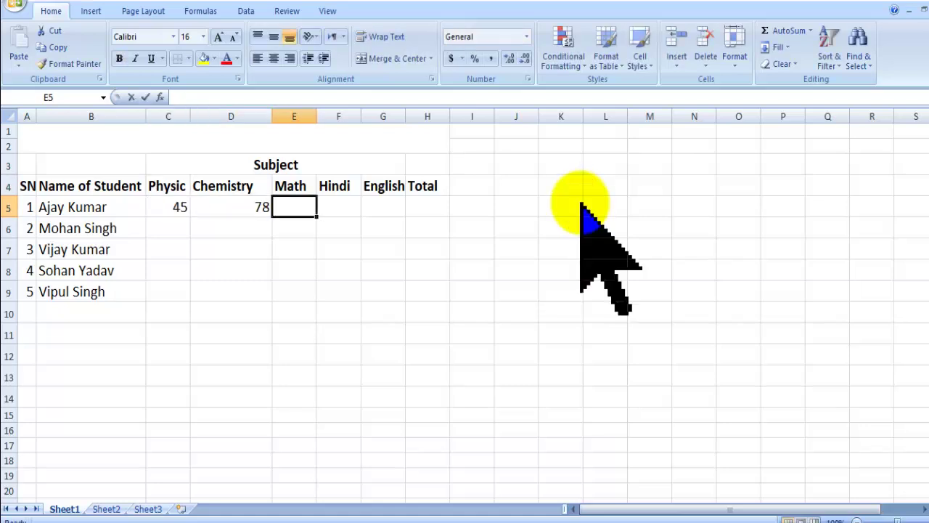
type("89")
key("Tab")
type("56")
key("Tab")
type("2")
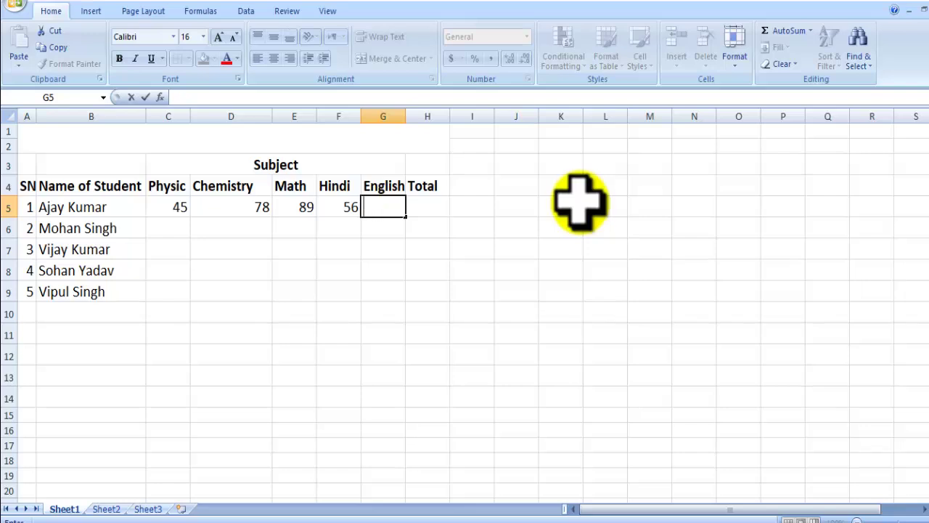
type("38")
key("Return")
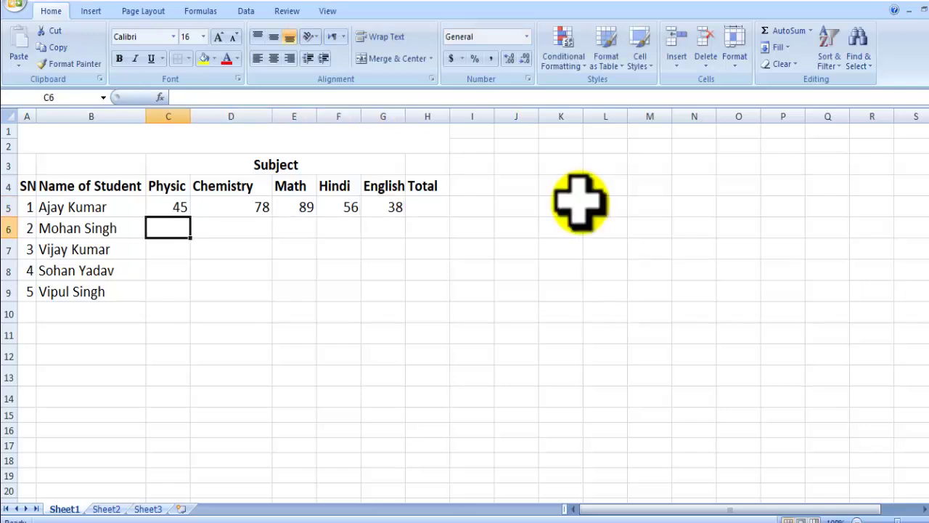
Enter the Physic marks 78, 55, 44 and 55 in cells C6 to C9, and go to cell D6
type("78")
key("Return")
type("55")
key("Return")
type("44")
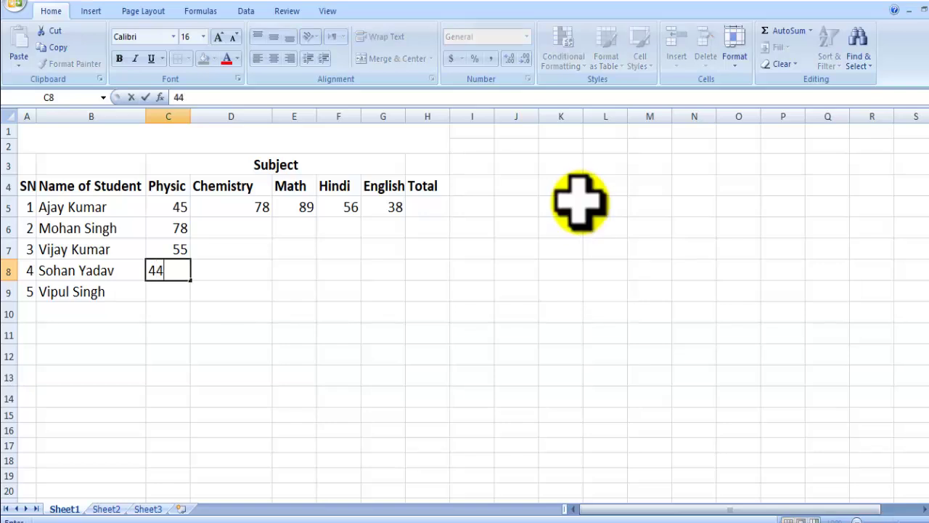
key("Return")
type("55")
key("Return")
key("Up")
key("Right")
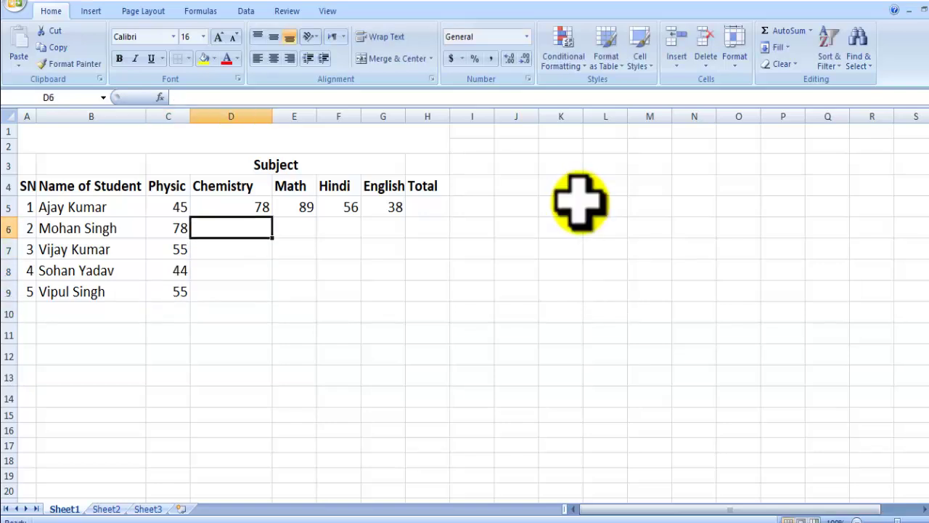
Enter the Chemistry marks 55, 66 and 64 in cells D6 to D8
type("55")
key("Return")
type("66")
key("Return")
type("64")
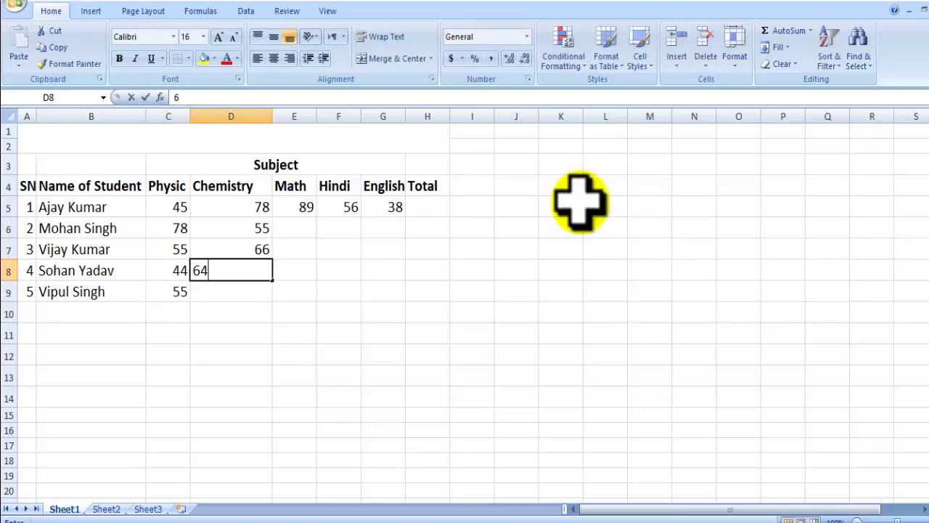
key("Return")
Enter the Chemistry mark 36 for the last student in cell D9, and go to cell E6
type("365")
key("Return")
key("Up")
type("36")
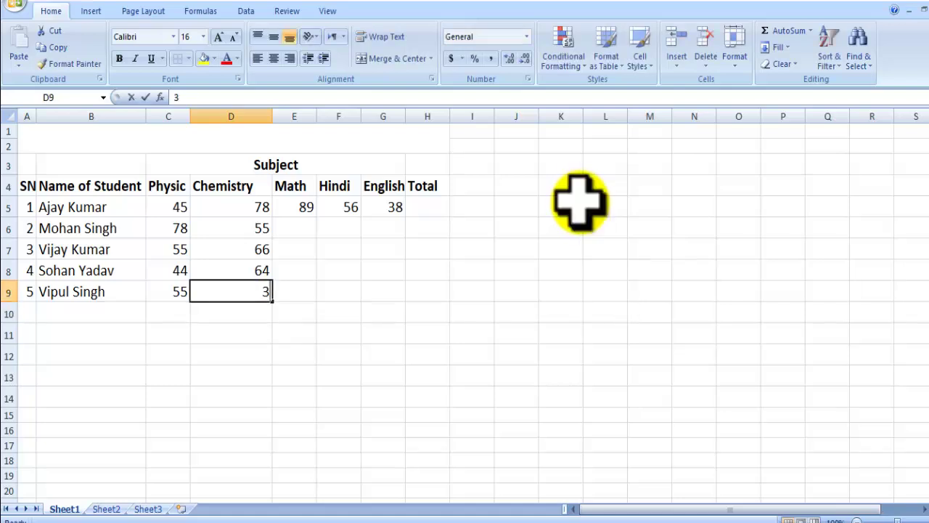
key("Return")
key("Right")
key("Up")
key("Up")
key("Up")
key("Up")
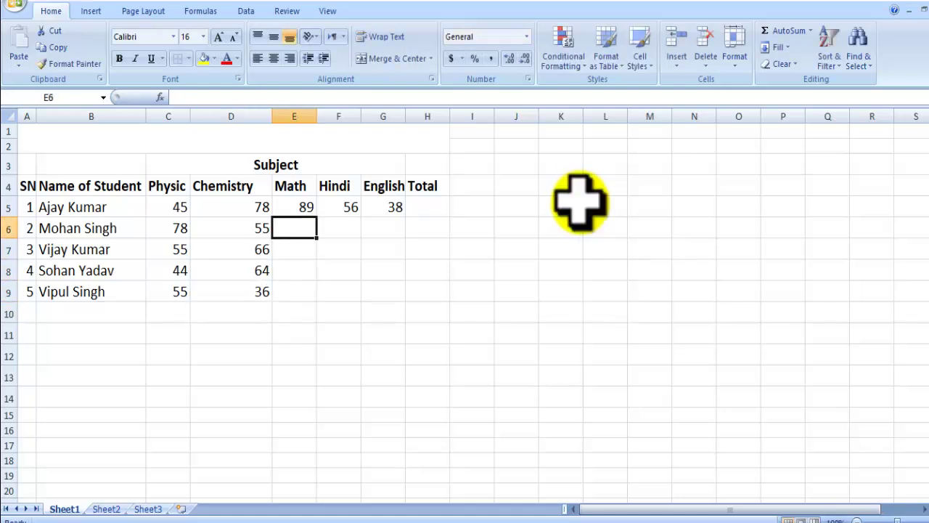
Enter the Math marks 78, 66, 66 and 44 in cells E6 to E9
type("78")
key("Return")
type("66")
key("Return")
type("66")
key("Return")
type("44")
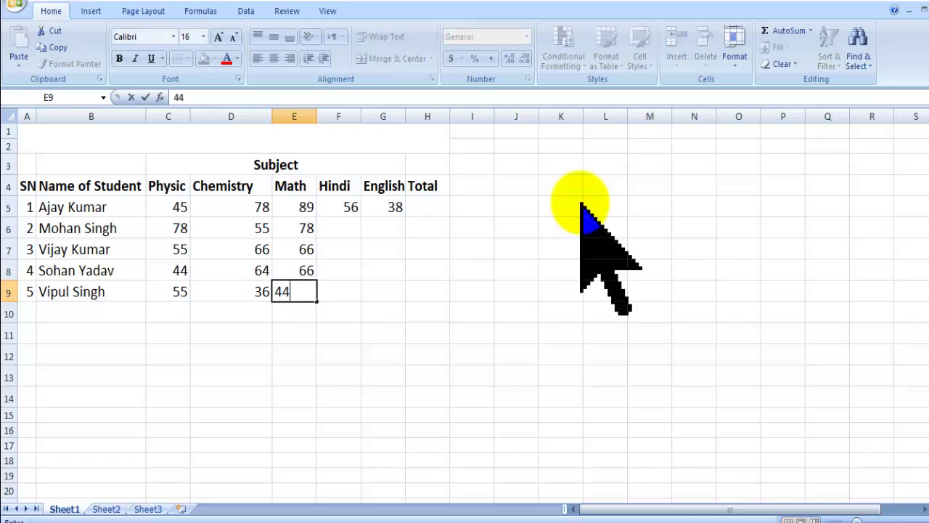
key("Return")
Change the third student's Math mark in cell E7 to 49
key("Up")
key("Up")
key("Up")
type("49")
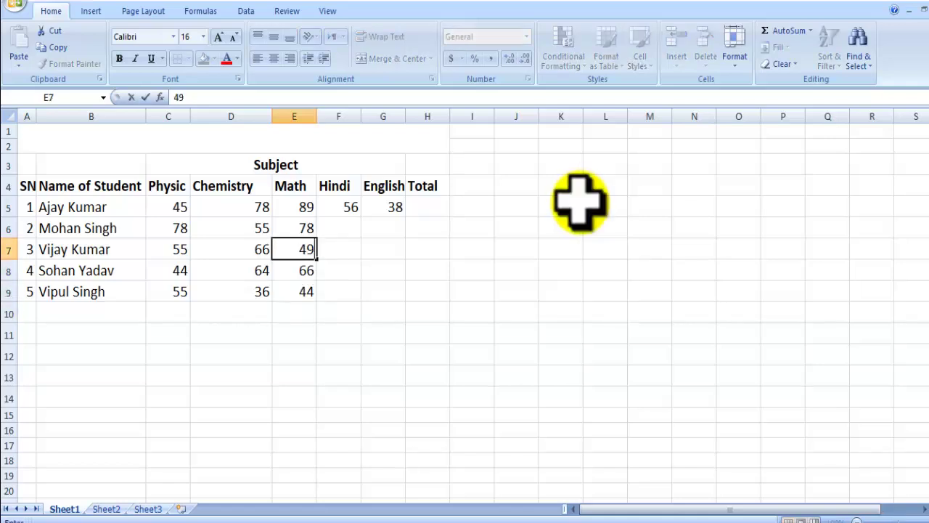
key("Return")
Enter the Hindi marks 44 and 33 in cells F6 and F7
key("Up")
type("44")
key("Return")
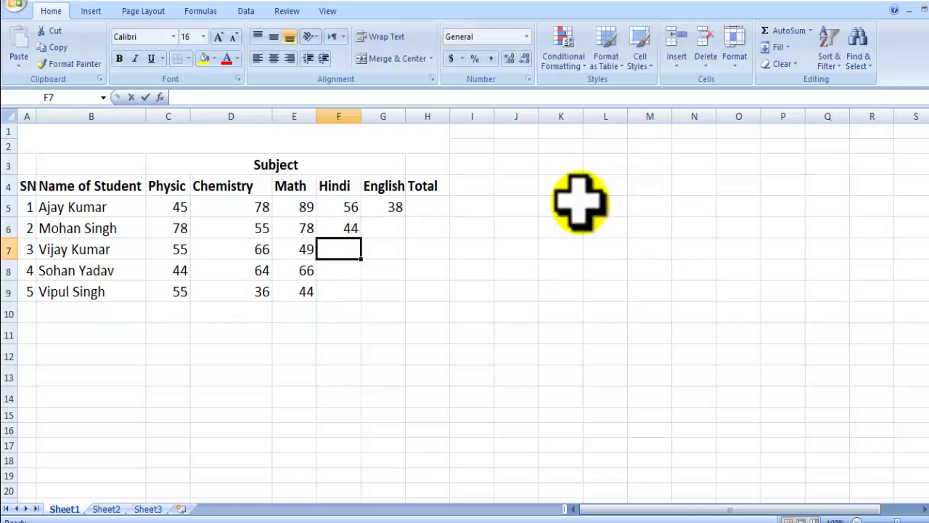
type("33")
key("Return")
Enter the Hindi marks 39 and 45 for the last two students in cells F8 and F9
type("358")
key("Return")
key("Up")
type("398")
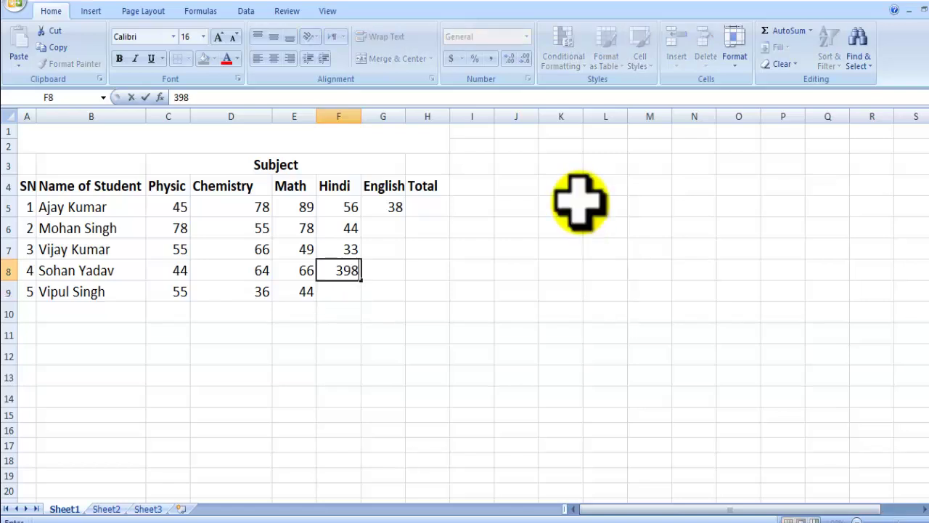
key("Return")
key("Up")
type("39")
key("Return")
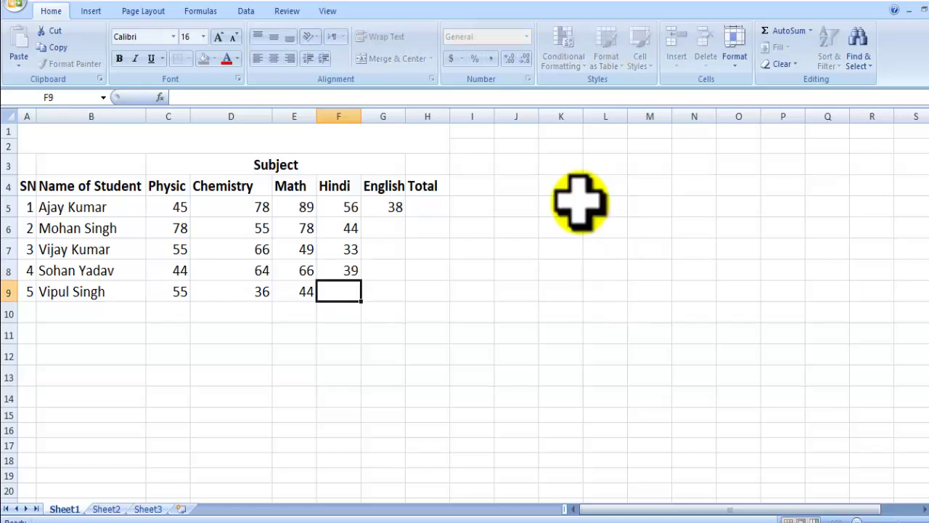
type("45")
key("Return")
key("Up")
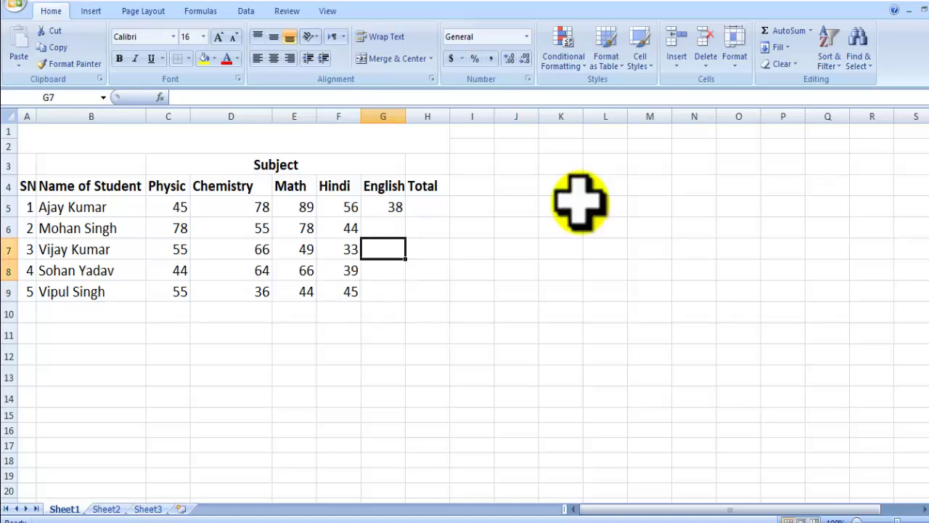
Enter the English marks 44, 36, 78 and 44 in cells G6 to G9
type("44")
key("Return")
type(".36")
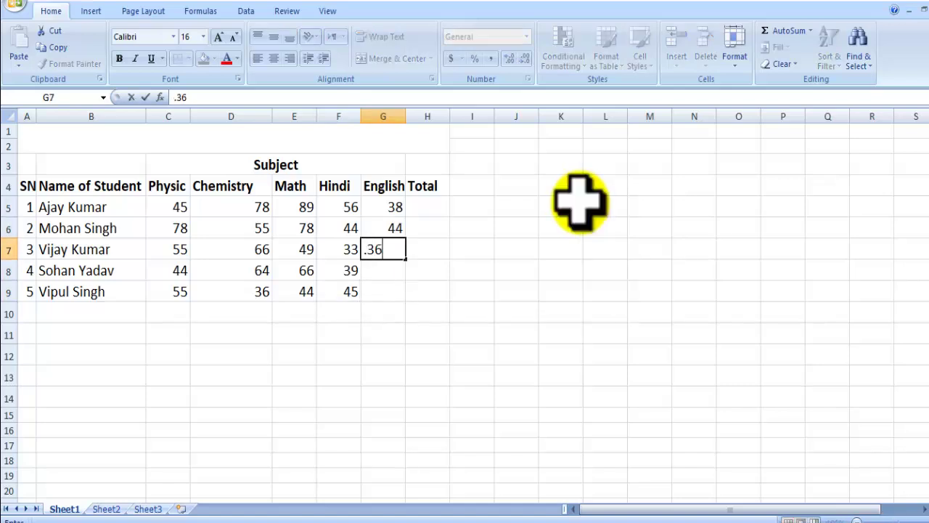
key("Return")
key("Up")
type("36")
key("Return")
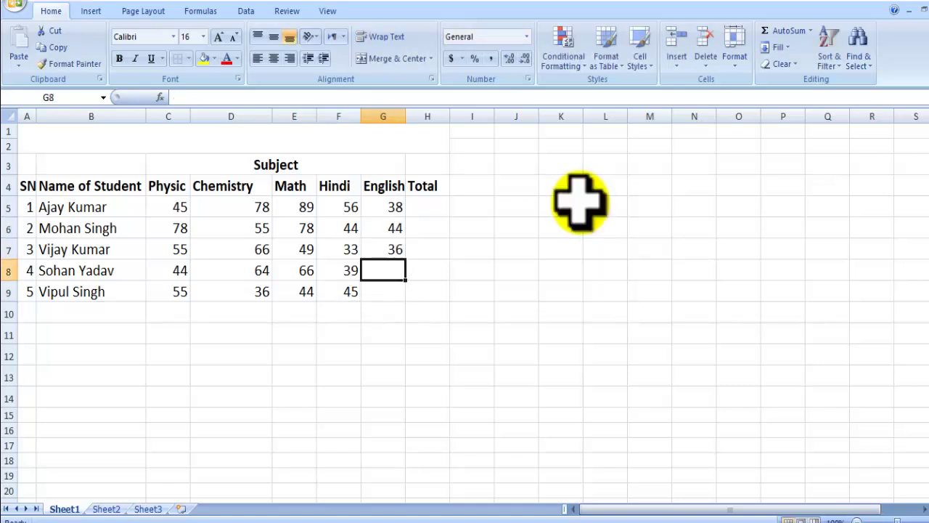
type("78")
key("Return")
type("44")
key("Return")
key("Up")
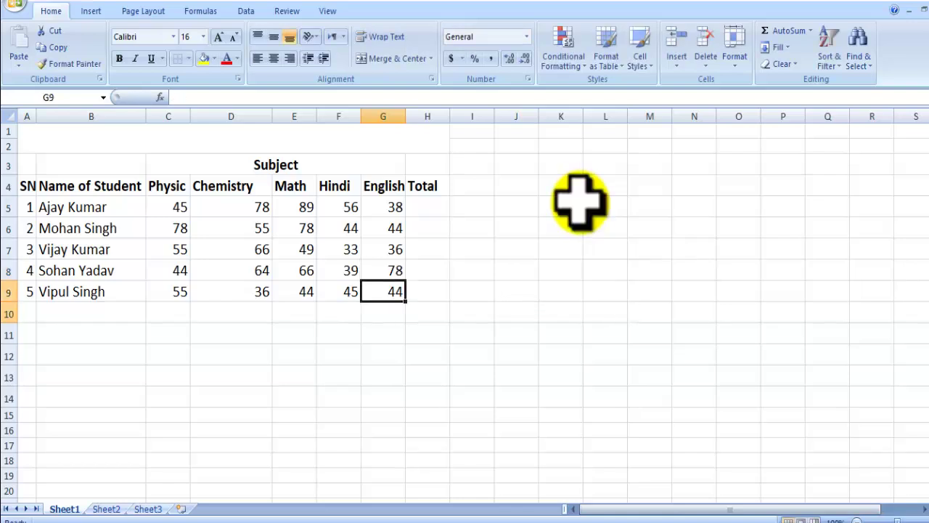
Enter the title "Student Record" in the merged cell A1 above the table
key("Right")
key("Up")
key("Up")
key("Up")
key("Up")
key("Up")
key("Up")
key("Up")
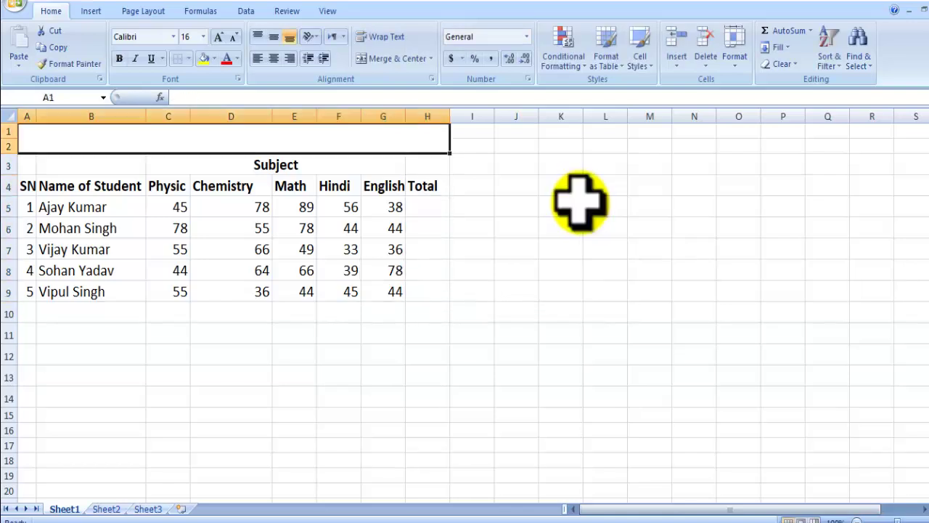
type("S")
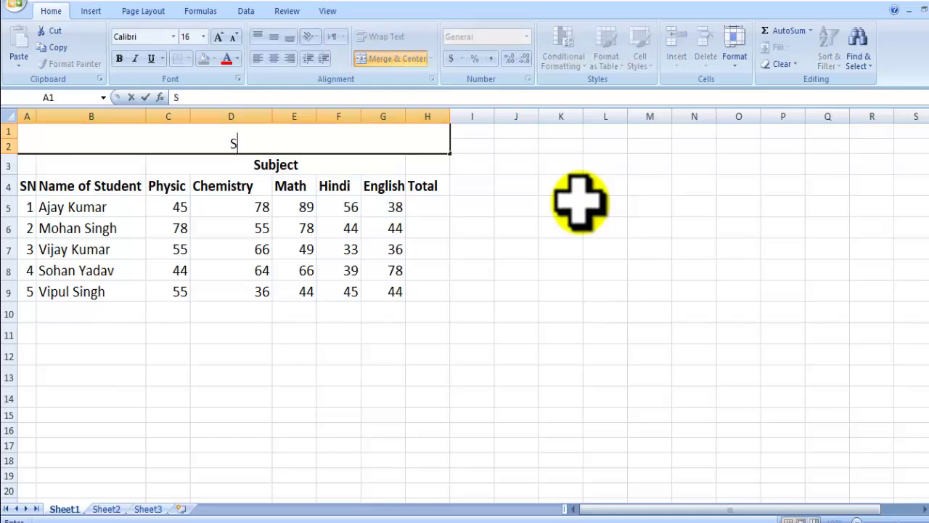
type("tudent ")
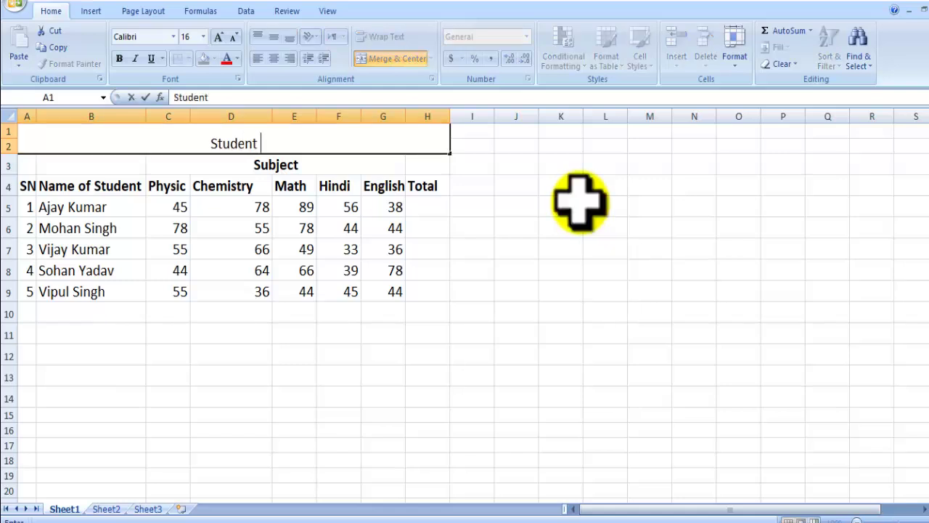
type("Record")
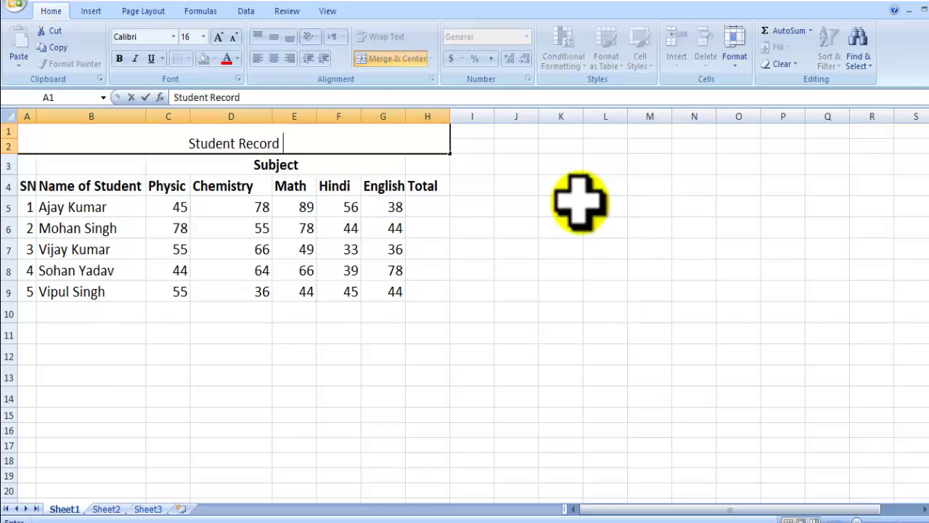
key("Return")
type("s")
left_click(521, 200)
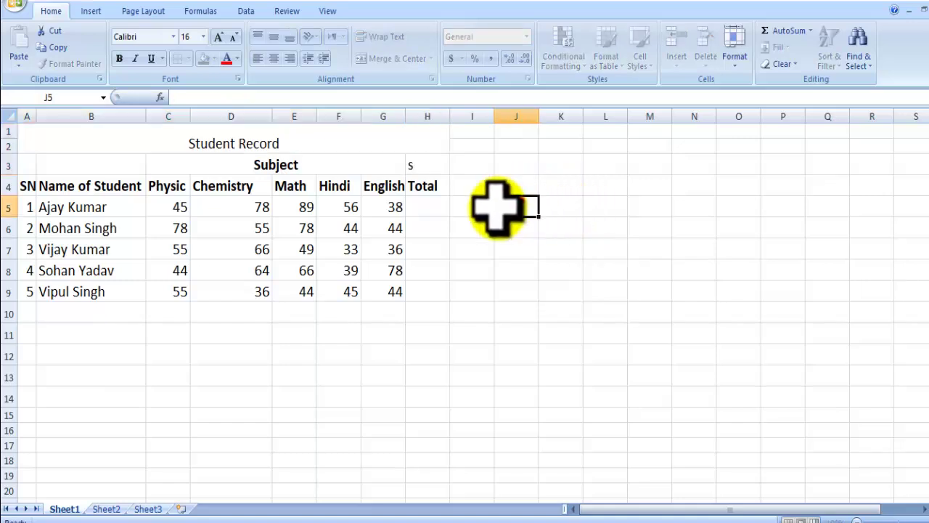
Make the "Student Record" title bold and enlarge its font to 24 points
left_click(276, 138)
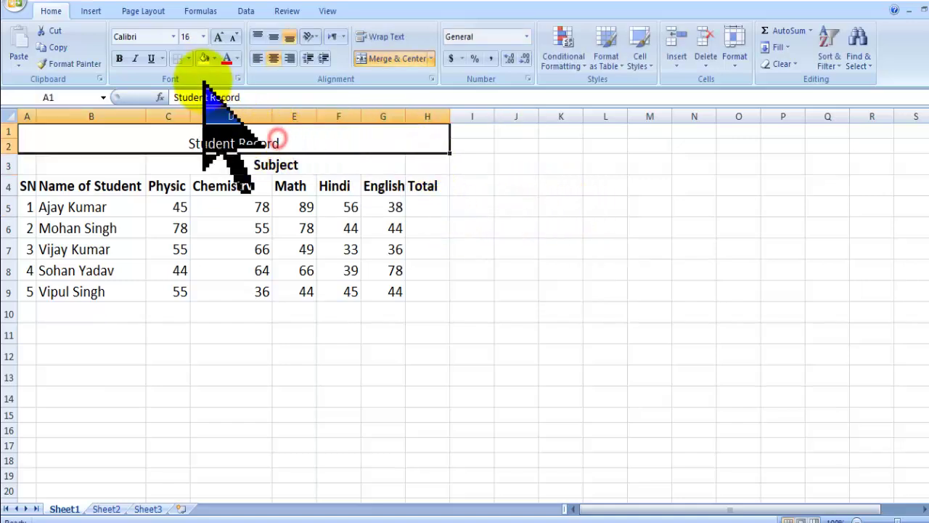
left_click(219, 36)
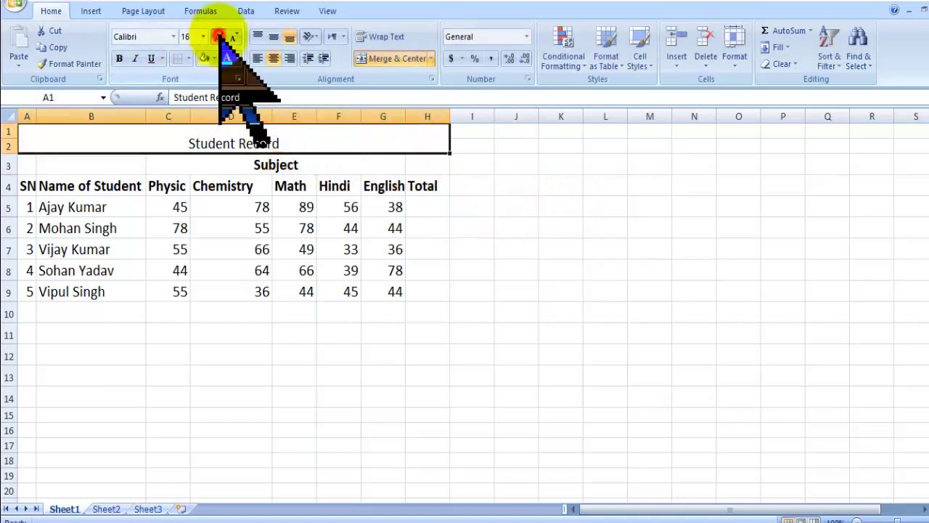
left_click(119, 59)
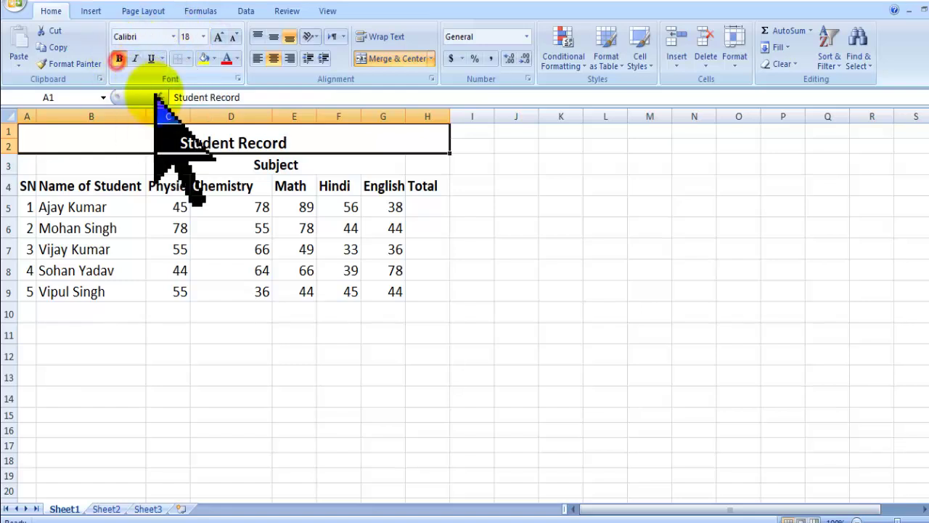
left_click(218, 37)
left_click(222, 37)
left_click(192, 206)
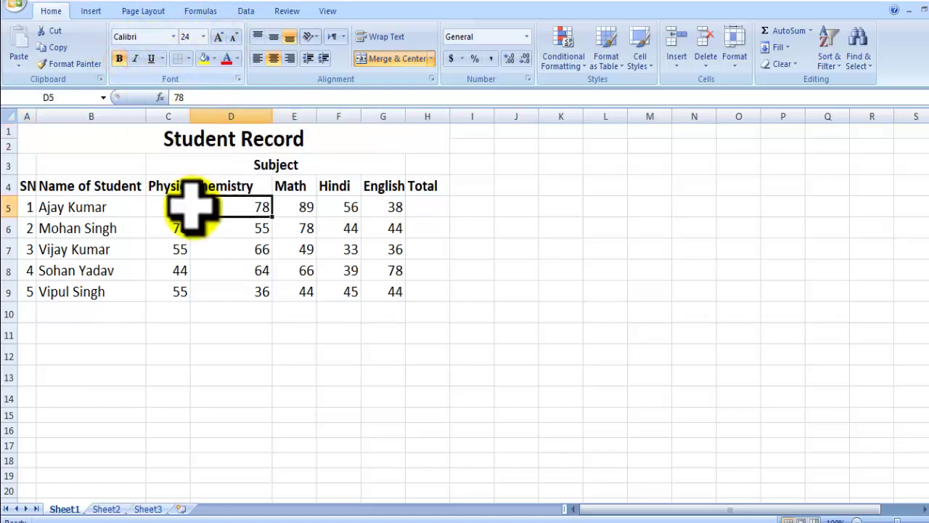
Apply all borders to the whole table, from the title down to row 9 and across columns A to H
left_click_drag(90, 129, 156, 282)
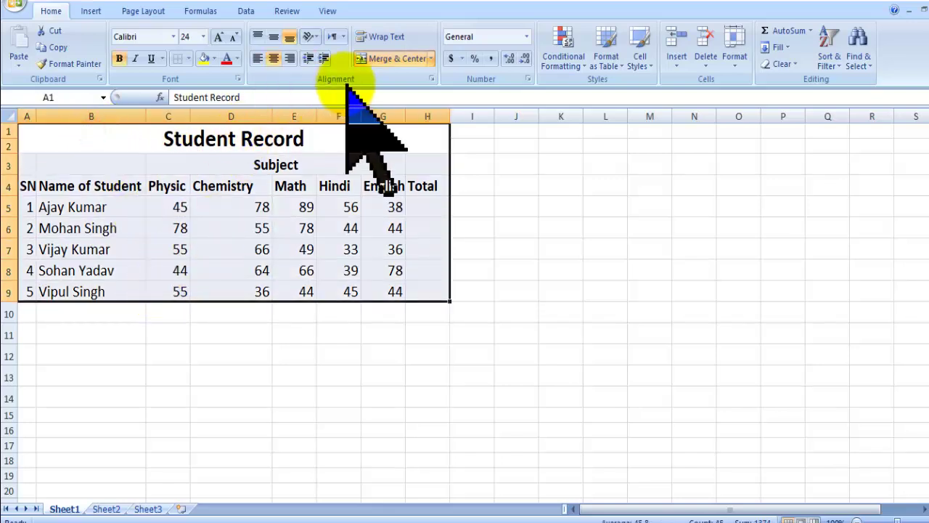
left_click(188, 58)
left_click(212, 179)
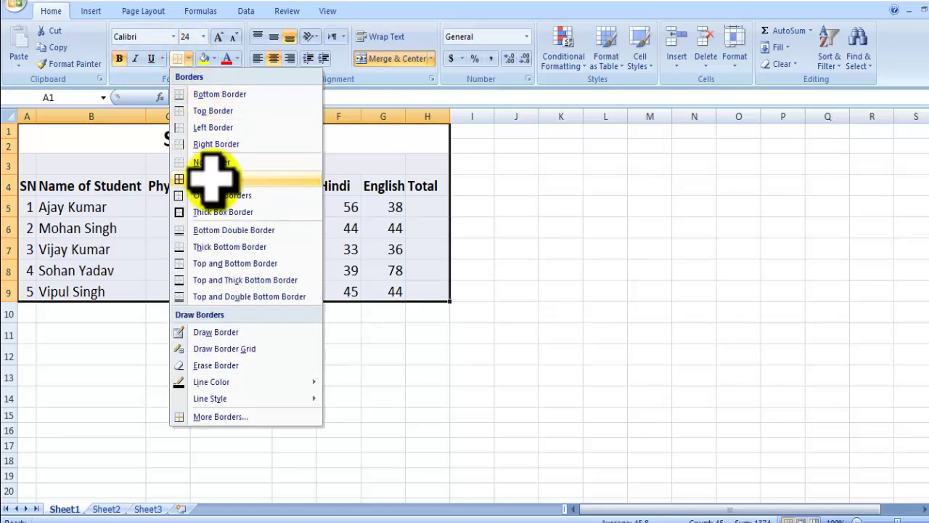
left_click(249, 264)
left_click(170, 164)
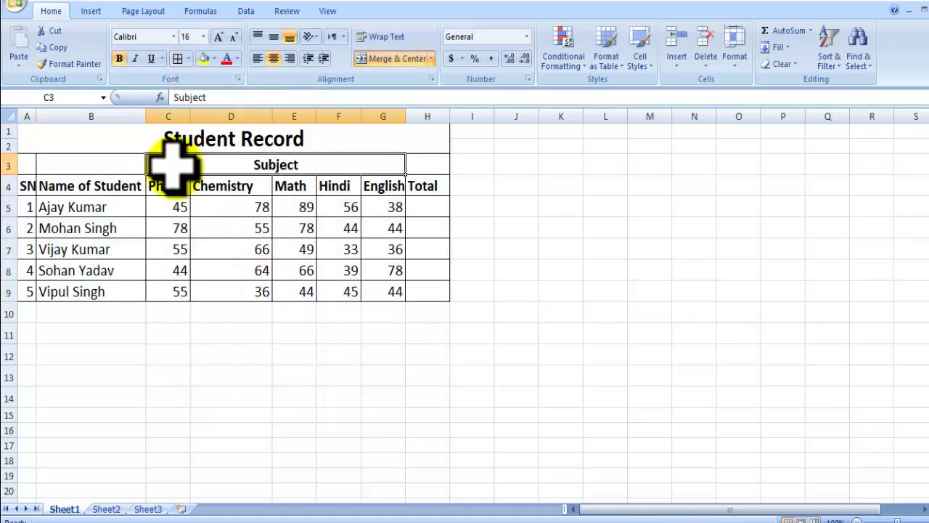
left_click(176, 229)
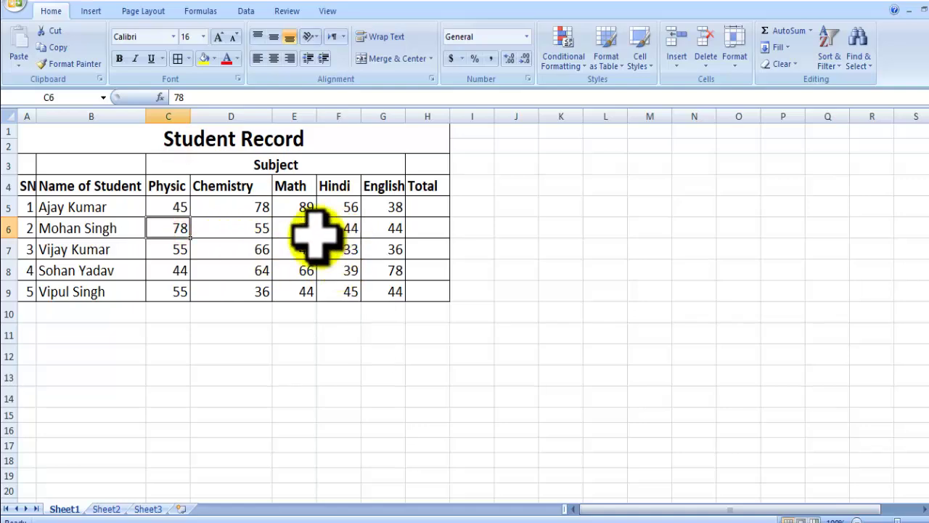
Use AutoSum to total the first two students' marks across C5:G5 and C6:G6 in the Total column
scroll(316, 233, "up", 3, "ctrl")
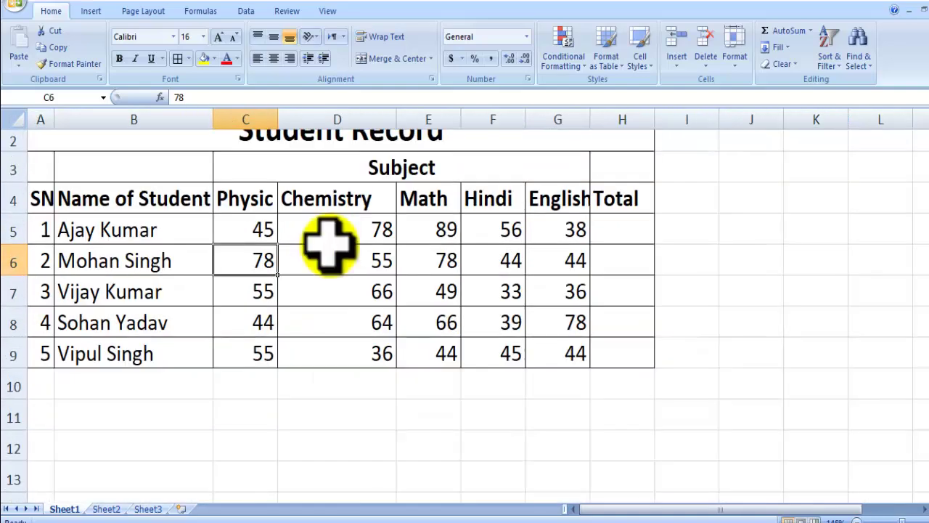
scroll(328, 247, "up", 1)
left_click(618, 261)
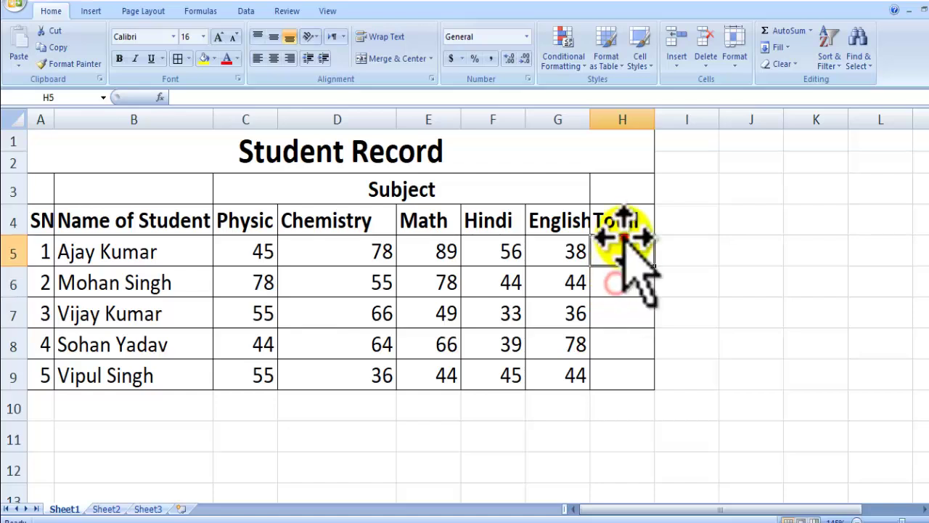
left_click_drag(269, 249, 619, 248)
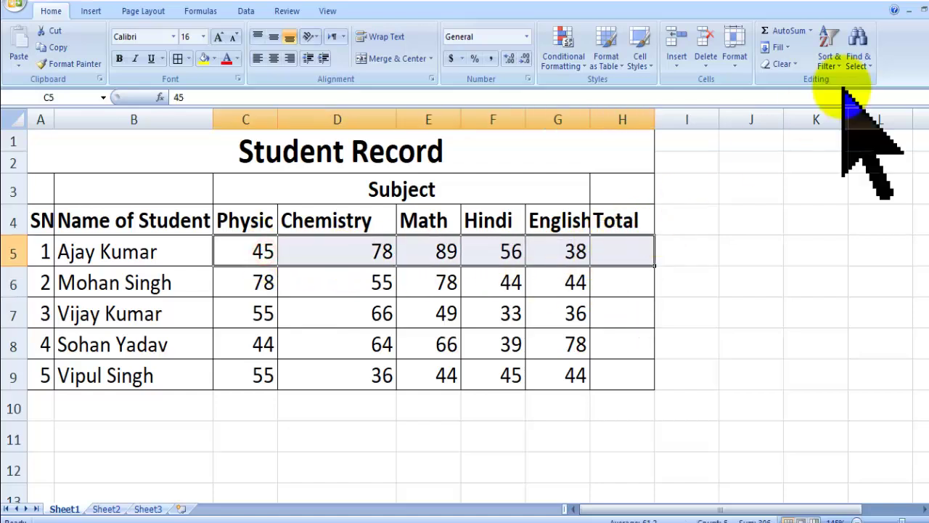
left_click(787, 32)
left_click_drag(240, 279, 623, 282)
left_click(791, 33)
Use AutoSum to total the remaining three students' marks in rows 7 to 9 in the Total column
left_click_drag(247, 313, 676, 212)
left_click(786, 32)
left_click_drag(247, 344, 681, 229)
left_click(787, 31)
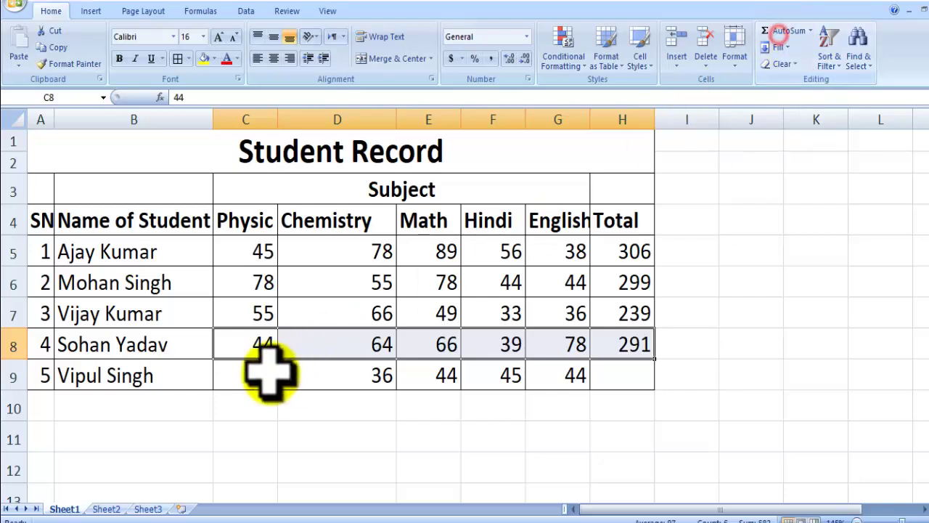
left_click_drag(247, 375, 631, 374)
left_click(787, 31)
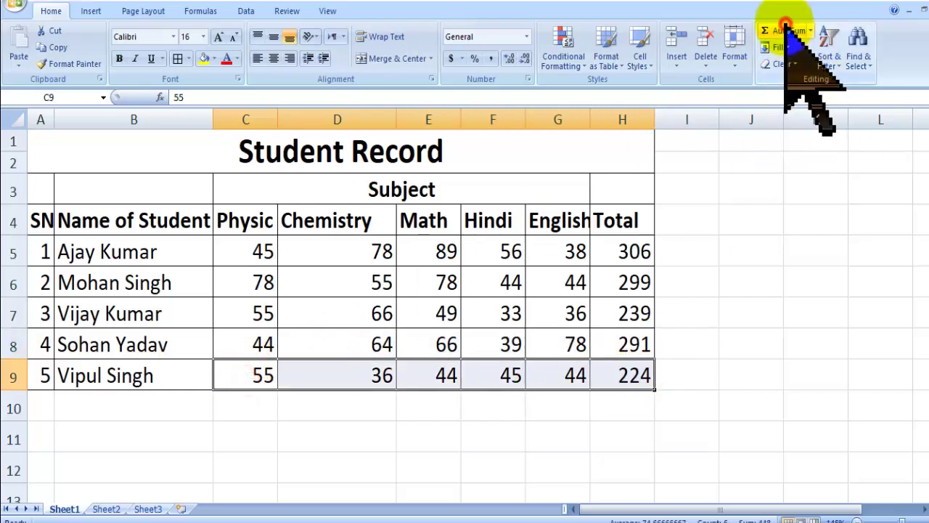
Add the column heading "%age" in cell I4, beside the Total heading
left_click(680, 212)
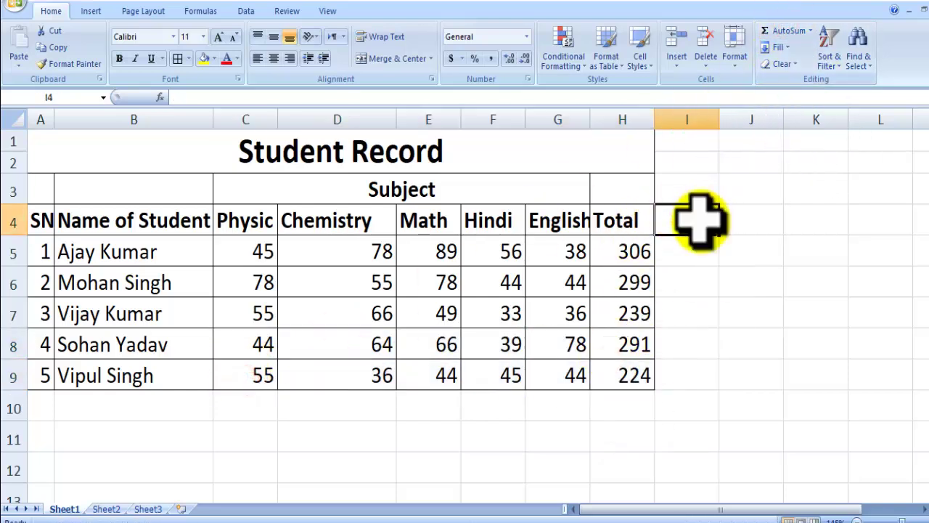
type("%age")
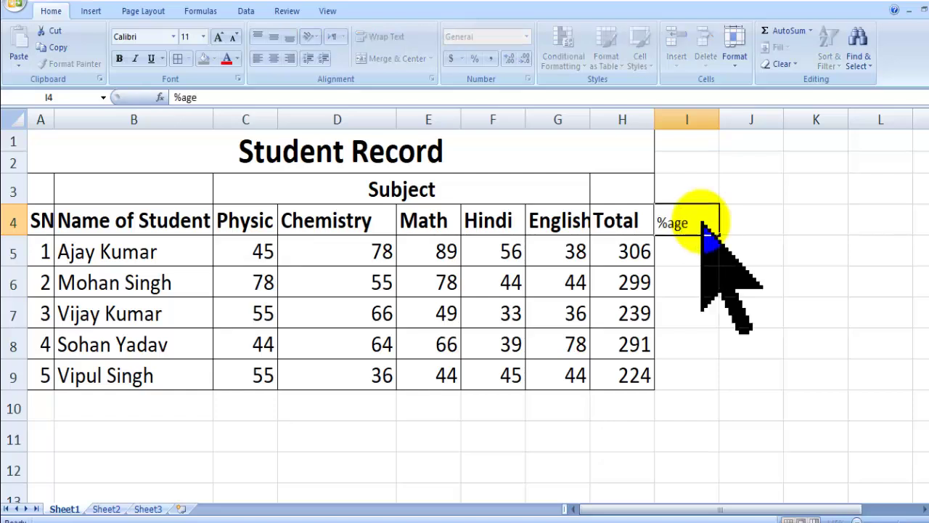
key("Tab")
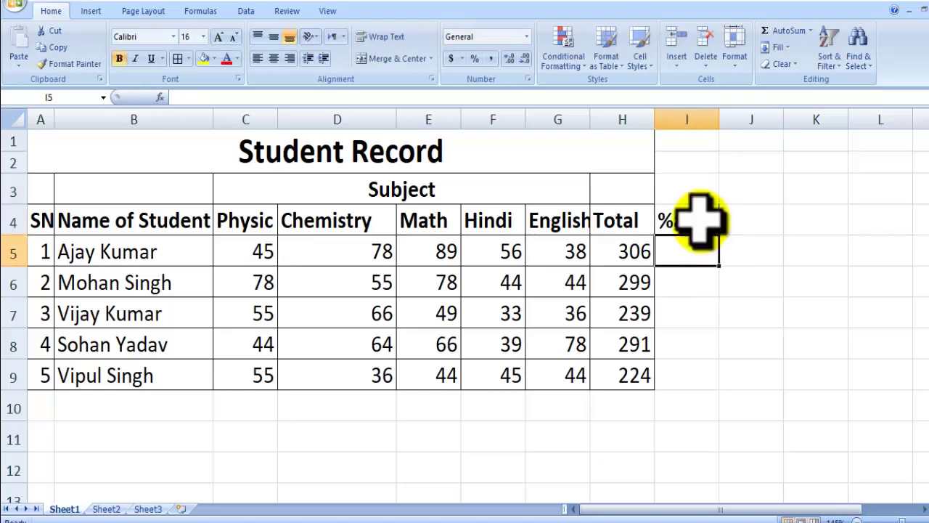
Calculate the first student's percentage in I5 with =H5/500*100 and fill the formula down to I9
type("=")
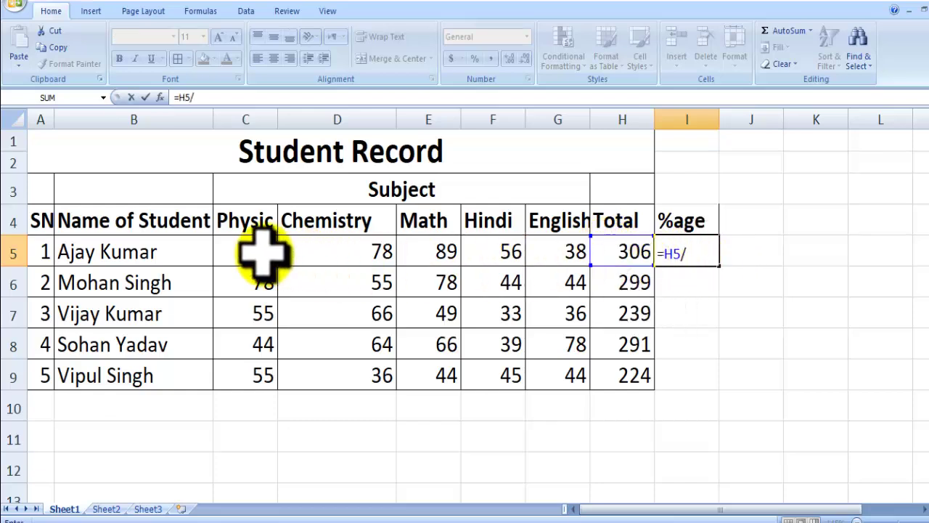
type("/5")
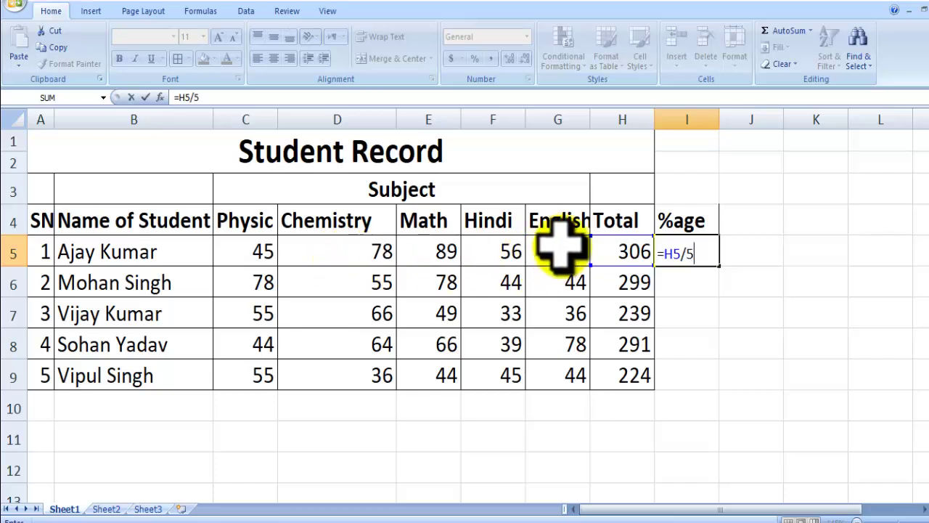
type("00")
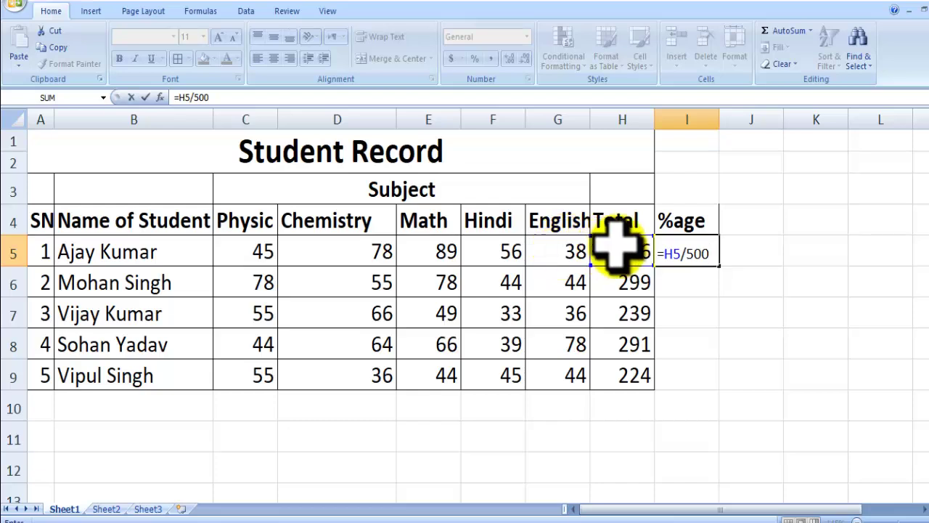
type("*100")
key("Return")
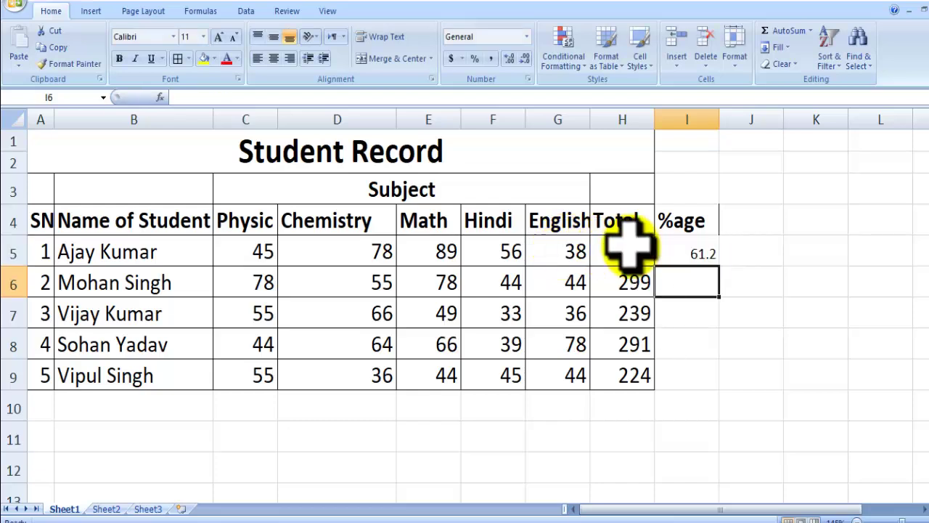
left_click(666, 256)
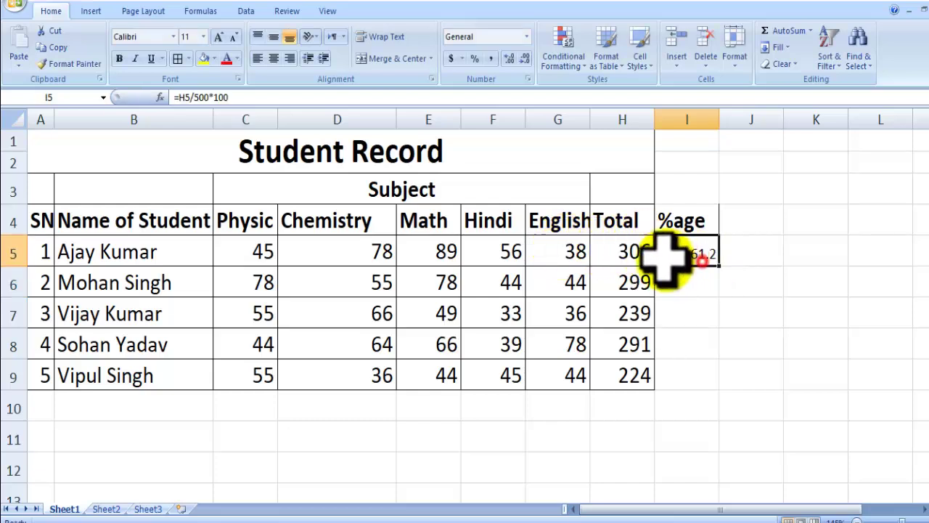
double_click(720, 266)
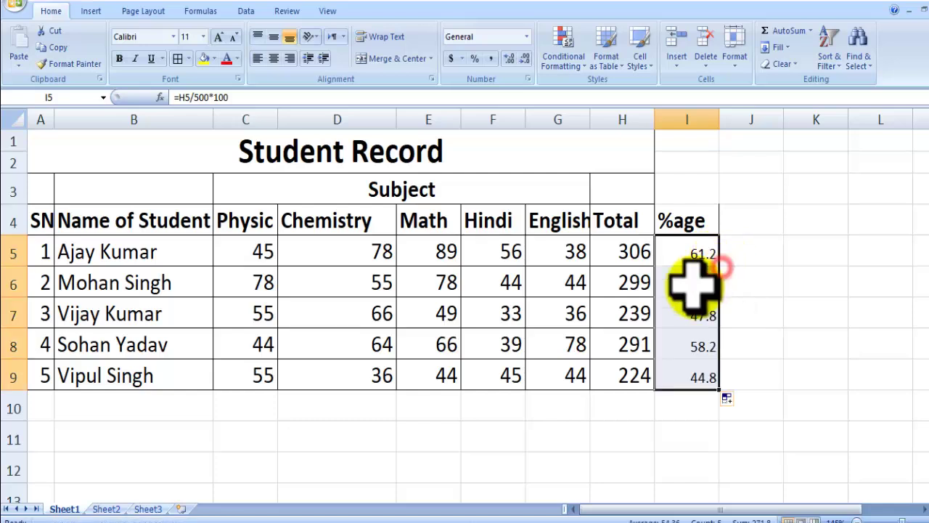
left_click(682, 303)
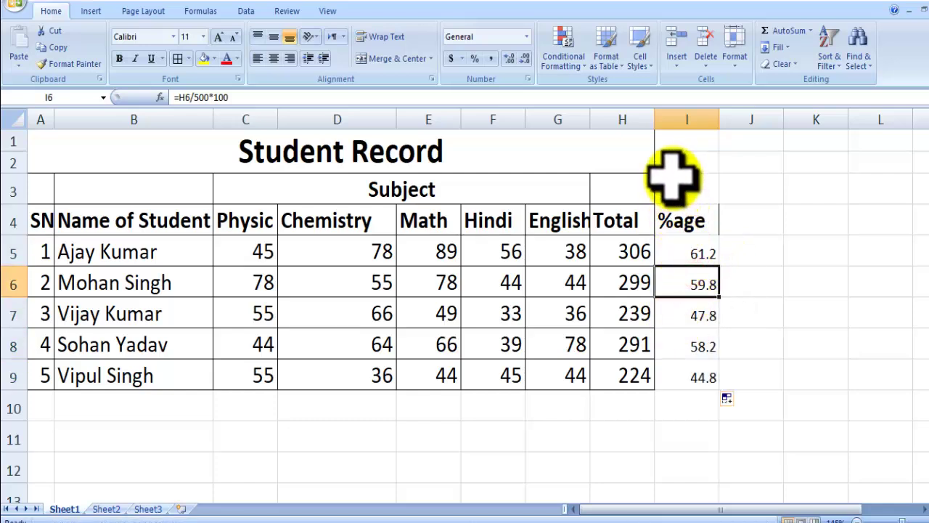
Apply all borders to the English, Total and %age cells in G4:I9 and center their contents
left_click(497, 222)
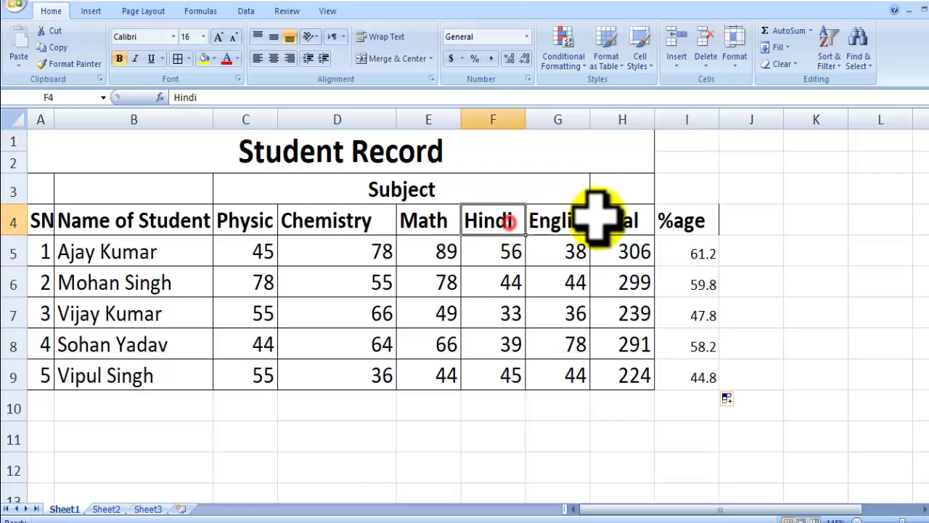
left_click(606, 214)
left_click_drag(653, 205, 656, 183)
left_click_drag(559, 218, 651, 214)
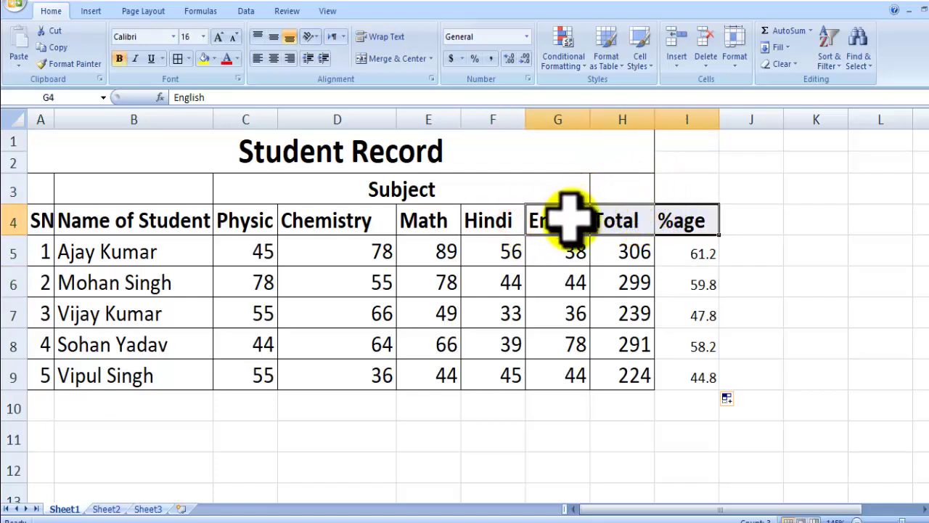
left_click_drag(570, 218, 664, 373)
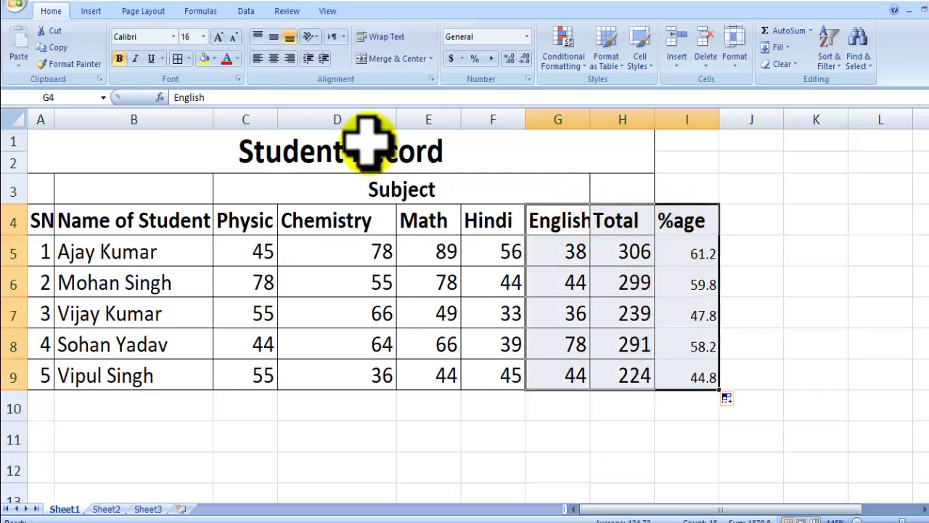
left_click(180, 58)
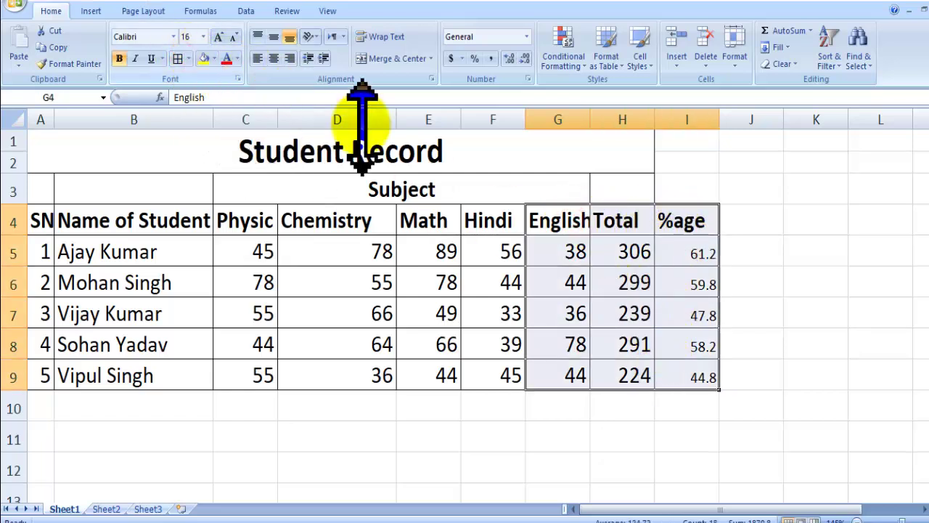
left_click(275, 58)
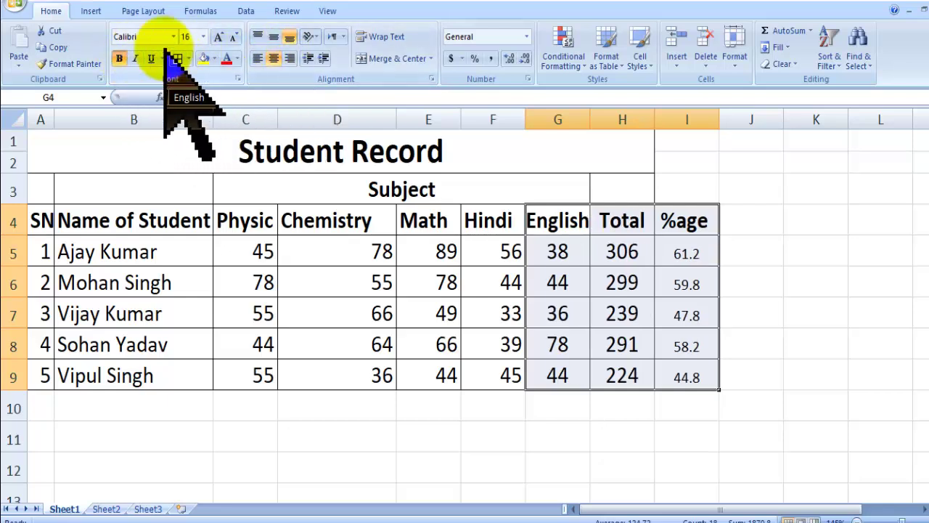
Set the font size of the %age column, cells I4:I9, to 16
left_click(624, 250)
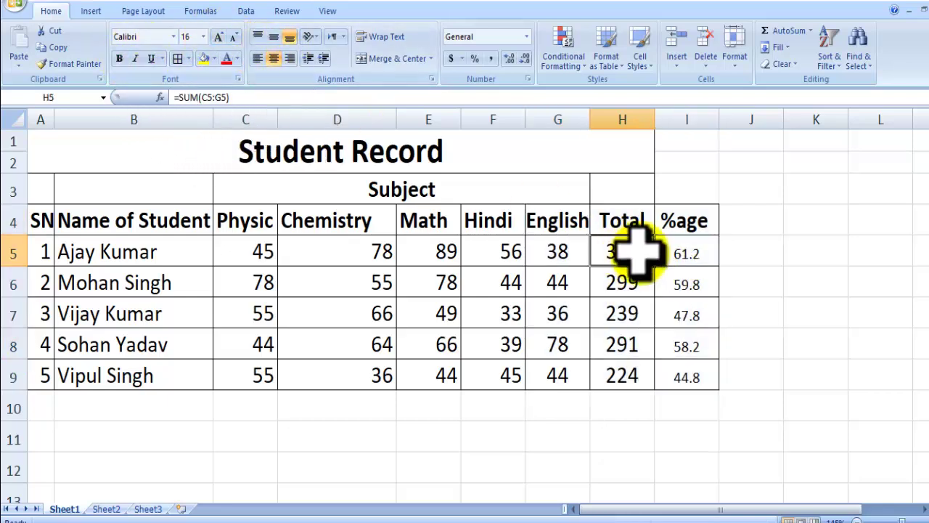
left_click(684, 261)
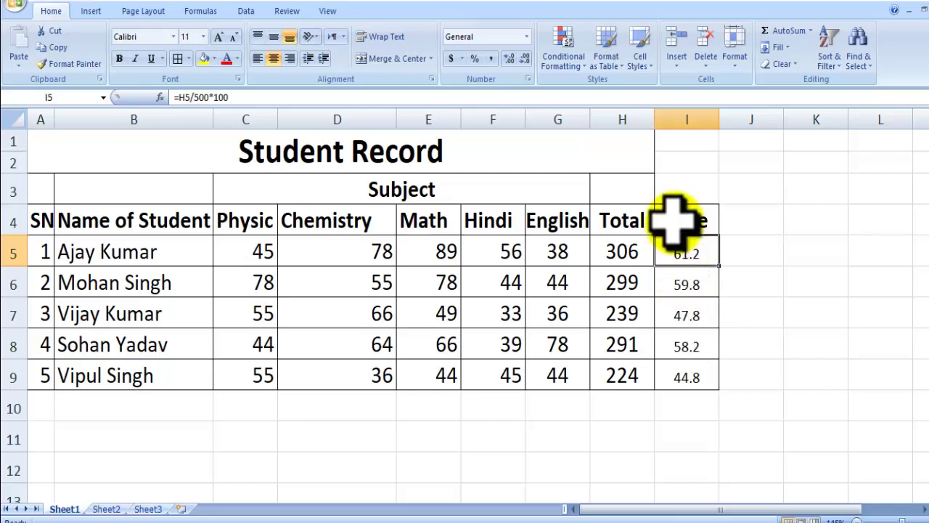
left_click_drag(674, 219, 660, 373)
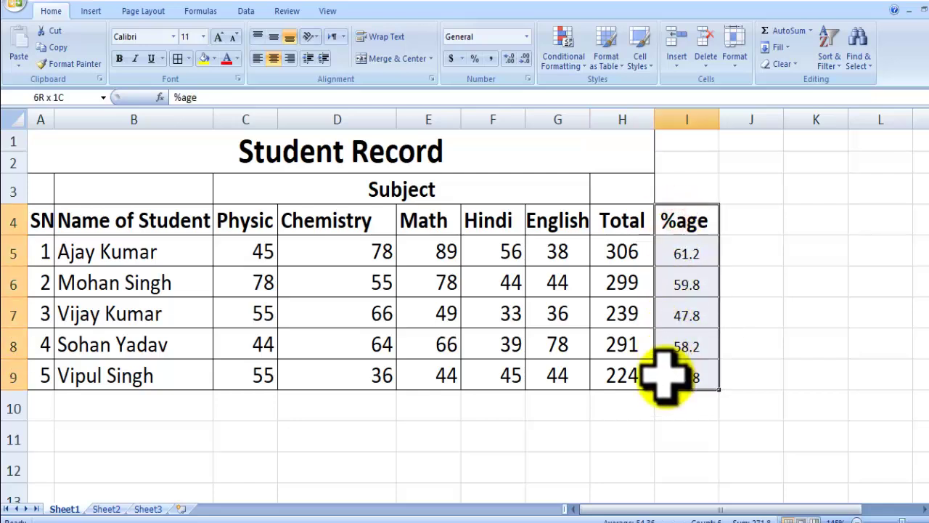
left_click(205, 36)
left_click(190, 123)
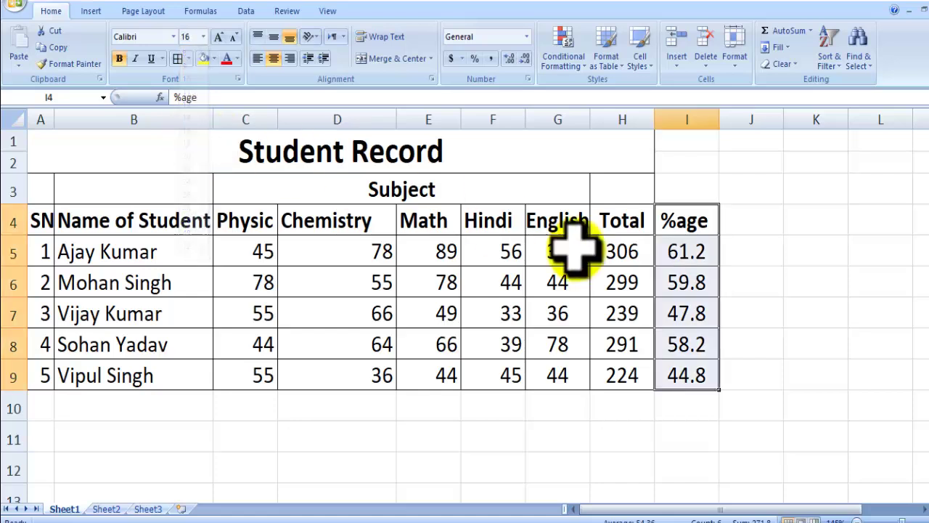
Extend the merged and centered "Student Record" title across A1:I2 so it includes the %age column
left_click(710, 304)
left_click(690, 198)
left_click_drag(666, 143, 660, 177)
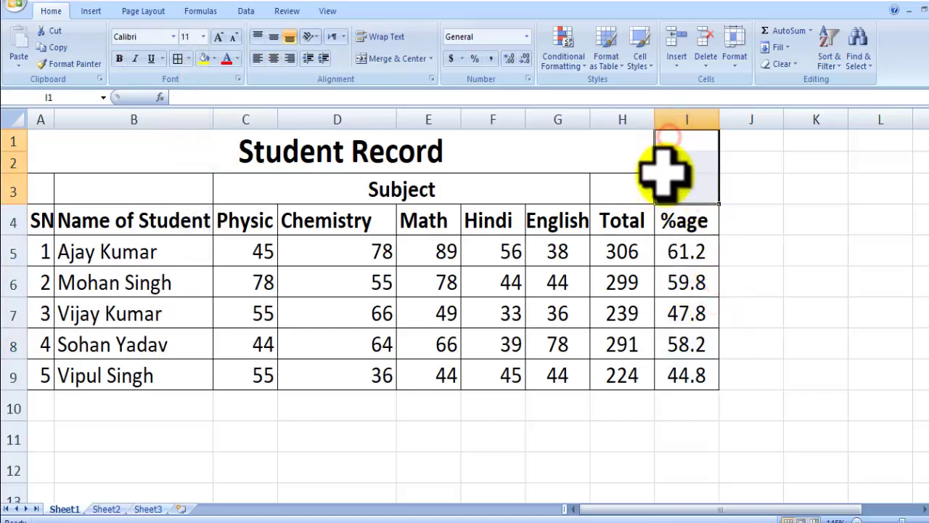
left_click(219, 142)
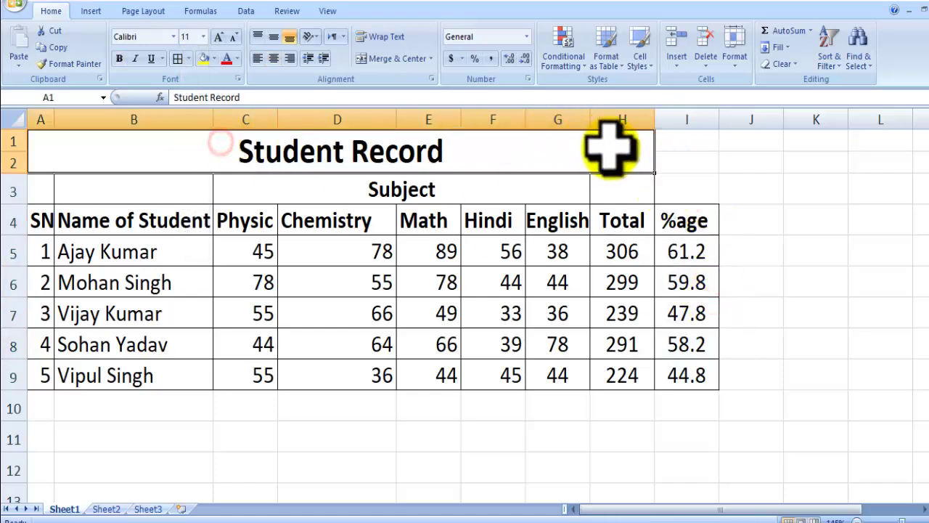
left_click_drag(610, 149, 685, 145)
left_click(391, 58)
left_click(390, 58)
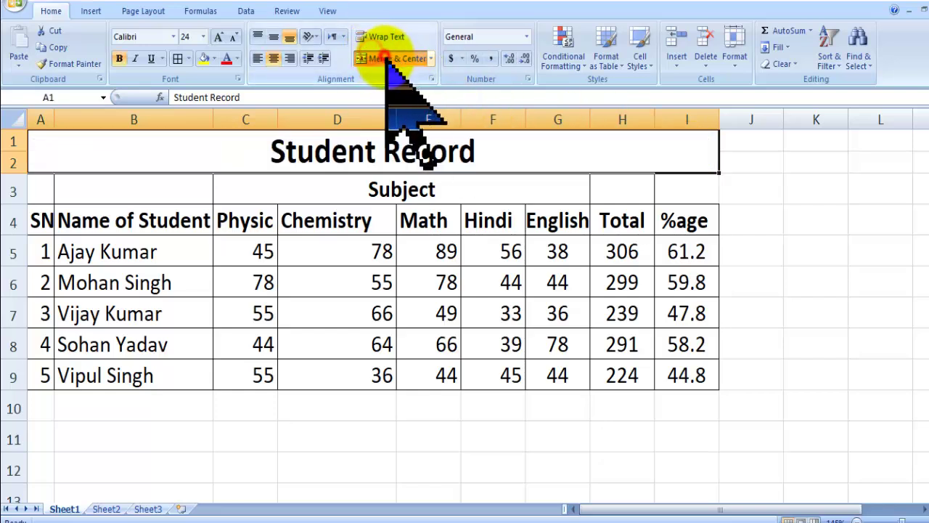
Extend the merged and centered "Subject" heading in row 3 across C3:I3
left_click(563, 183)
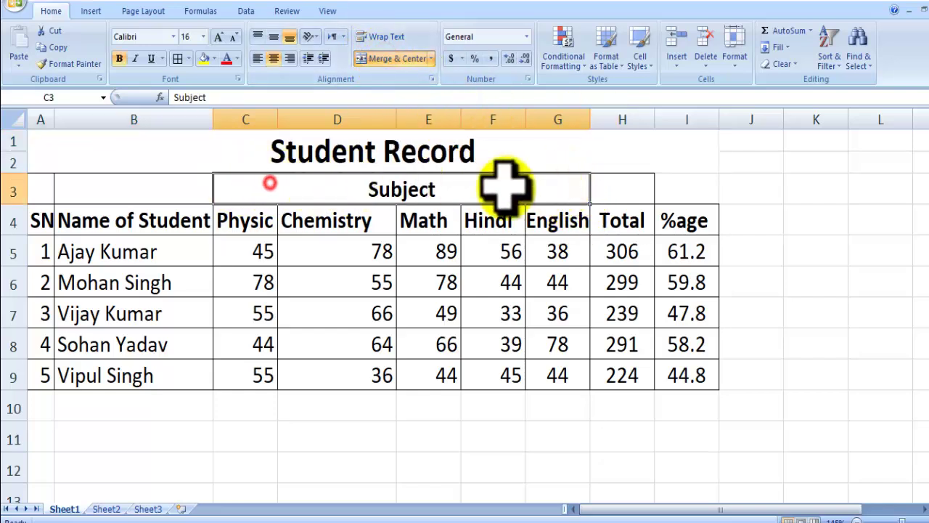
left_click_drag(504, 188, 686, 188)
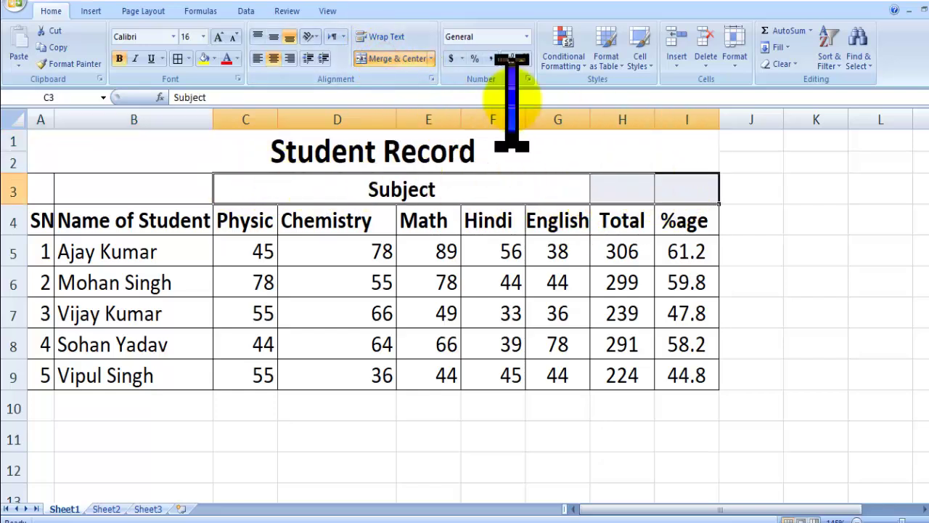
left_click(400, 58)
left_click(400, 58)
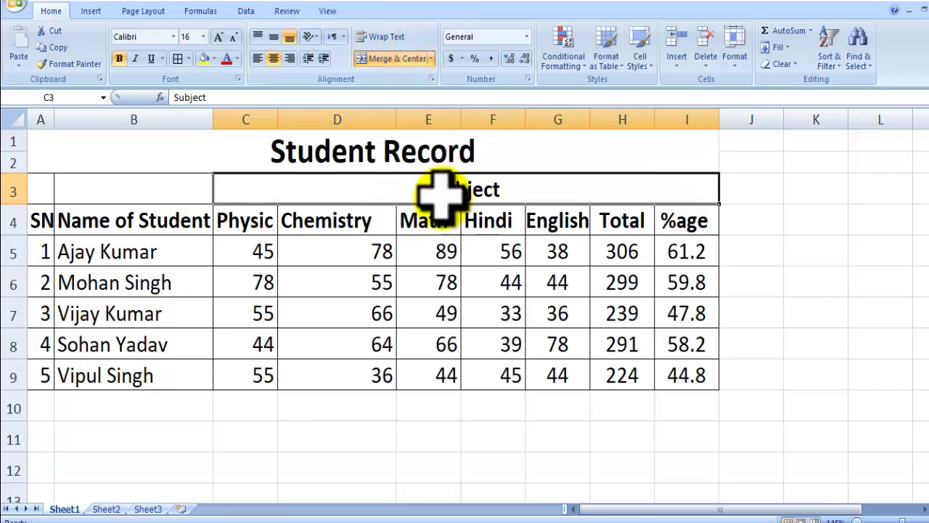
Fill the "Student Record" title cell with yellow
left_click(186, 188)
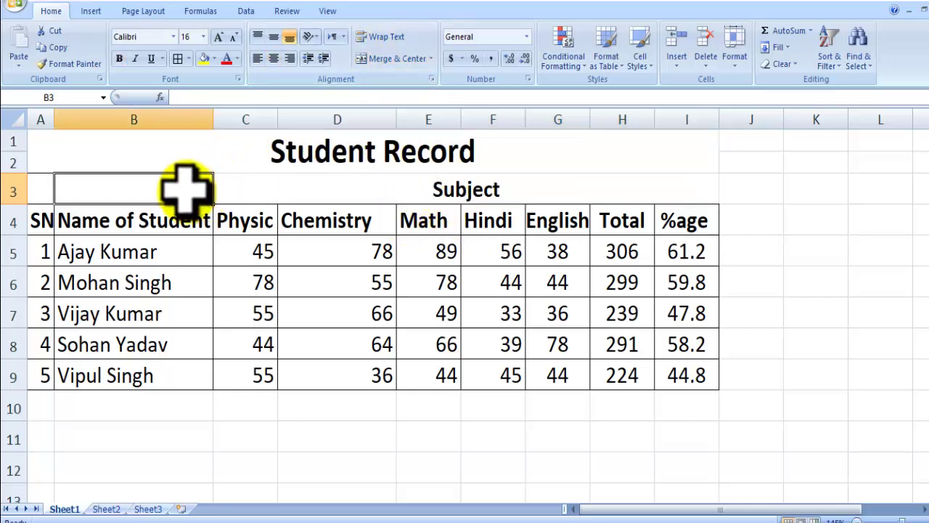
left_click(149, 218)
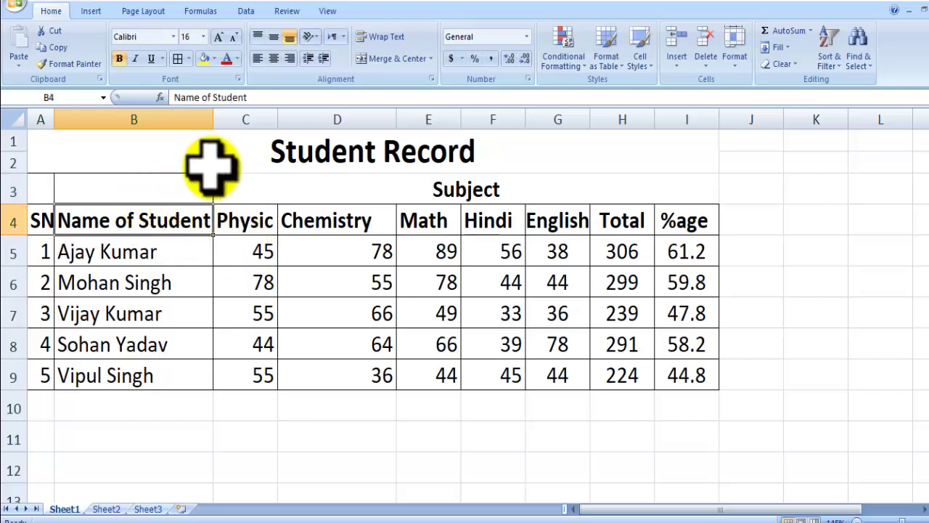
left_click(212, 142)
left_click(205, 58)
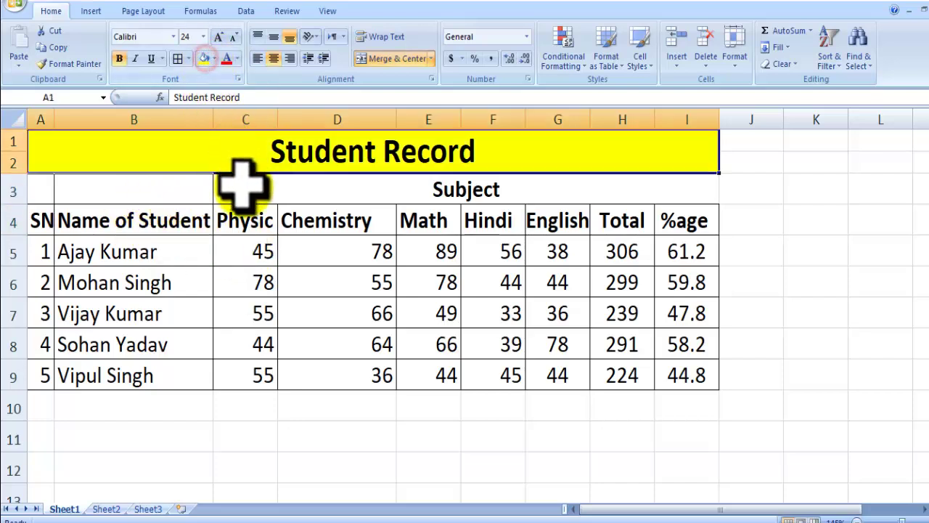
Fill the merged "Subject" heading cell with light orange
left_click(243, 188)
left_click(214, 58)
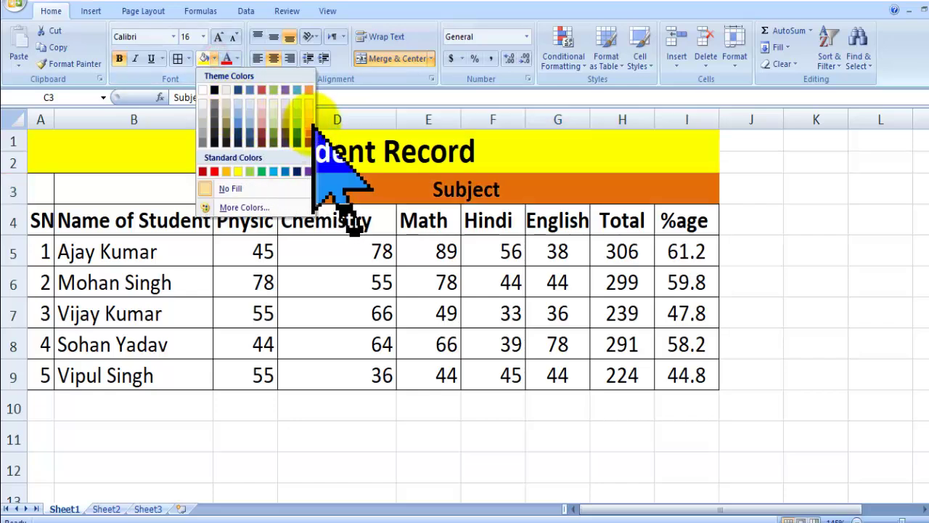
left_click(309, 116)
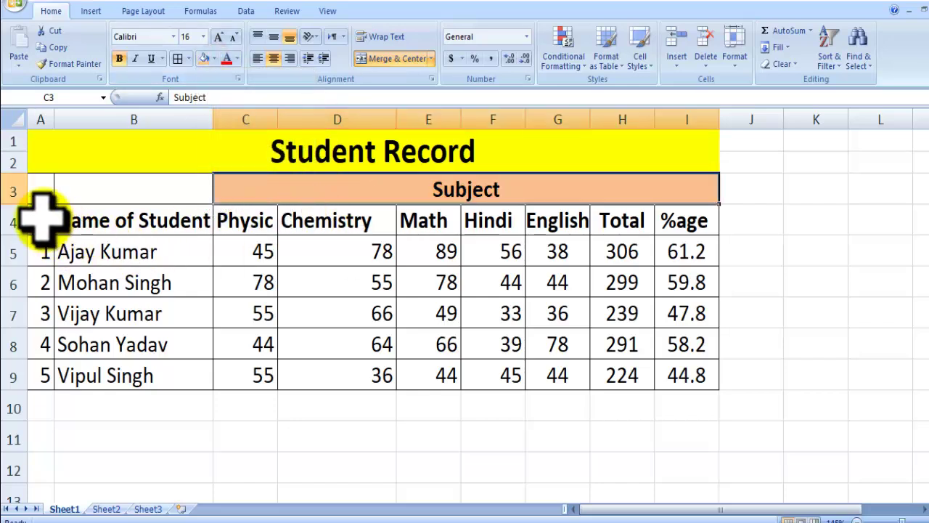
Fill the column headings in A4:I4 with light blue and widen column A slightly to fit the SN heading
left_click_drag(41, 218, 679, 222)
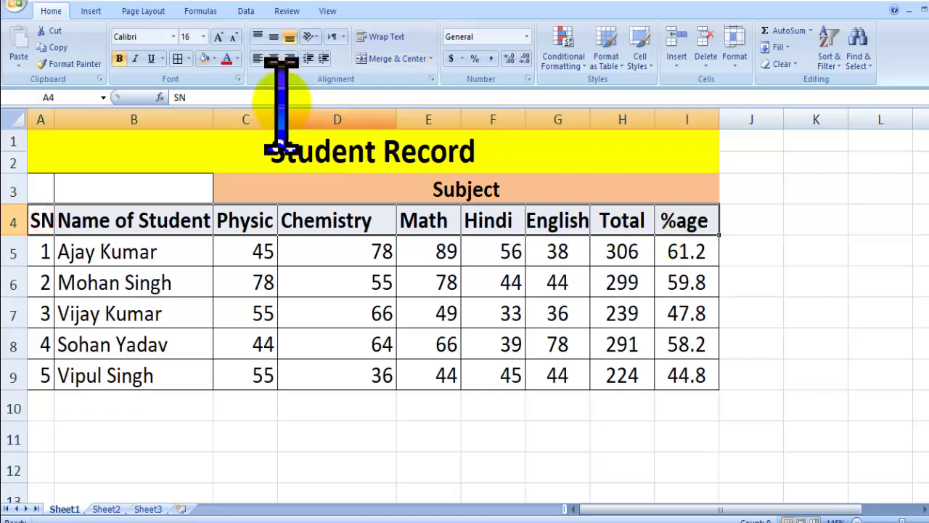
left_click(214, 58)
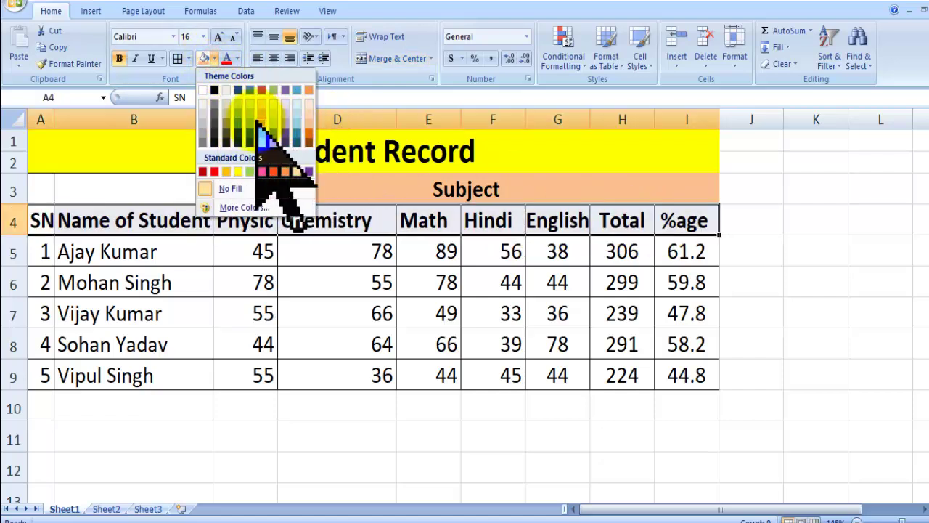
left_click(201, 258)
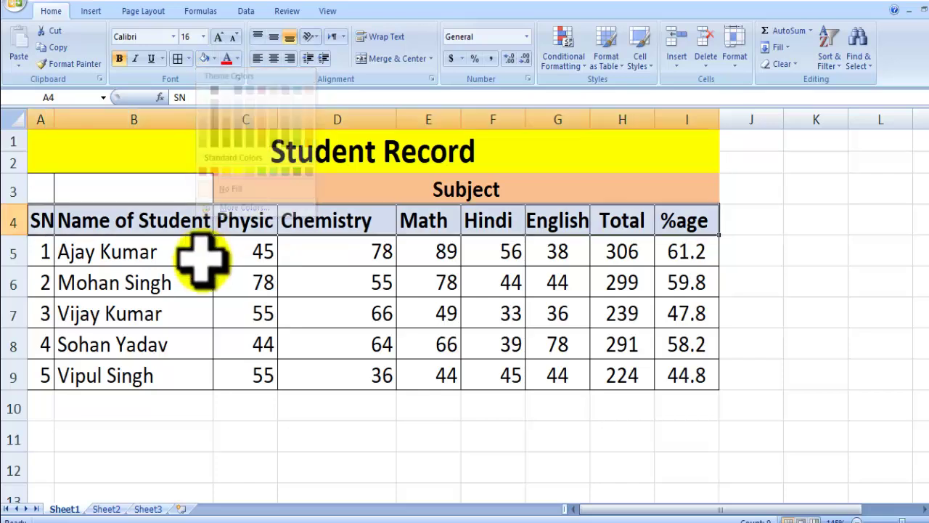
left_click_drag(53, 118, 61, 124)
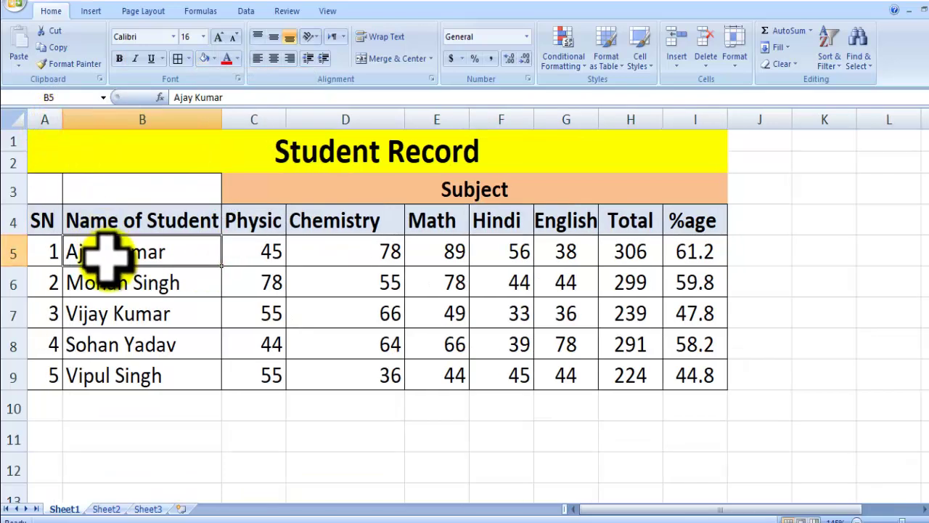
Center the contents of the student data rows A5:I9 horizontally in their cells
mouse_move(32, 246)
left_mouse_down()
mouse_move(431, 245)
mouse_move(655, 348)
mouse_move(679, 374)
left_mouse_up()
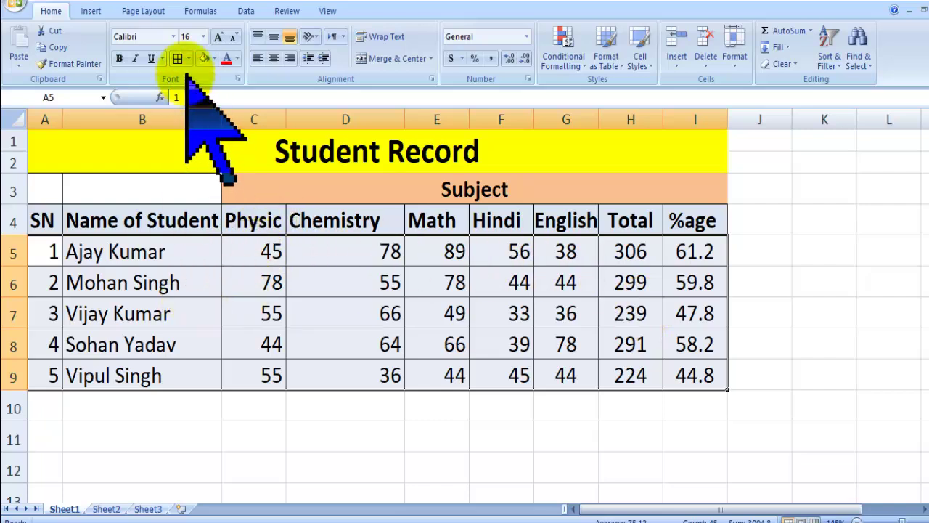
left_click(273, 58)
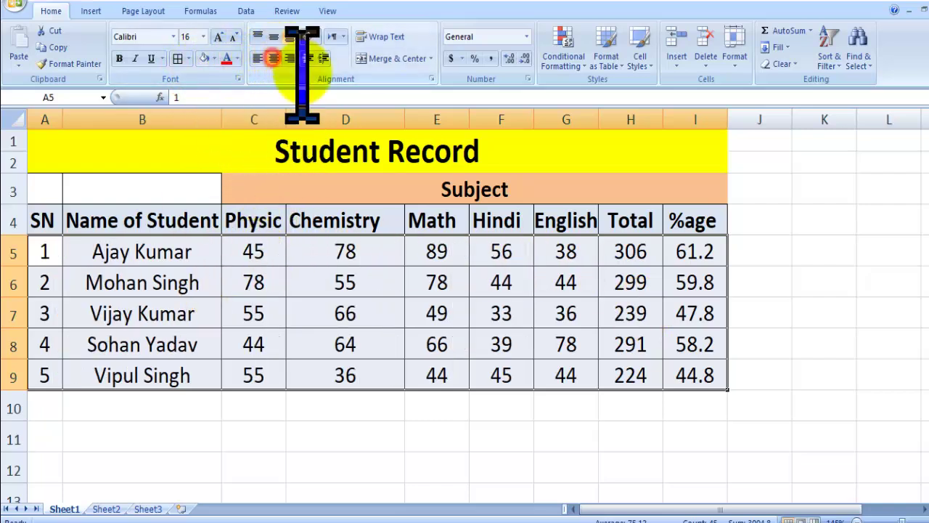
left_click(390, 301)
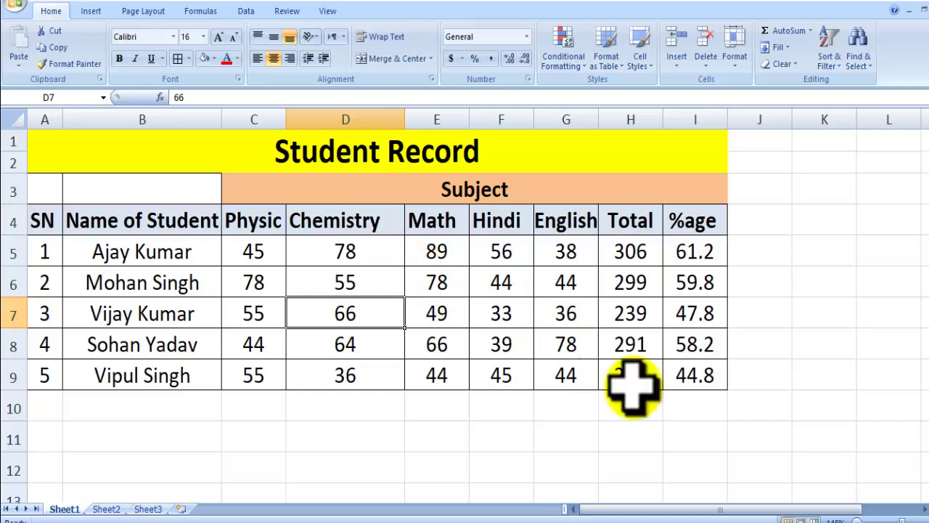
Minimize the ribbon and zoom in on the worksheet to review the Student Record table from its title row
scroll(629, 380, "up", 1, "ctrl")
scroll(633, 384, "up", 1, "ctrl")
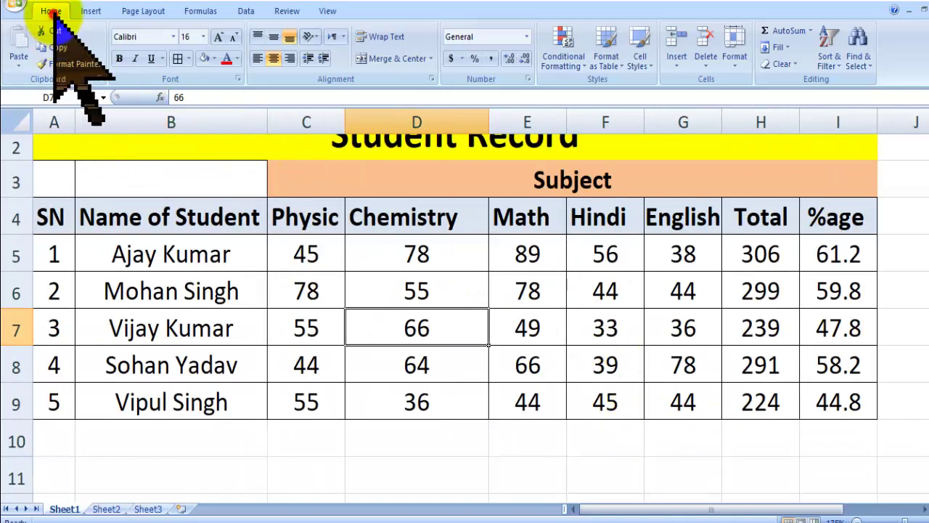
double_click(51, 11)
scroll(394, 290, "up", 1, "ctrl")
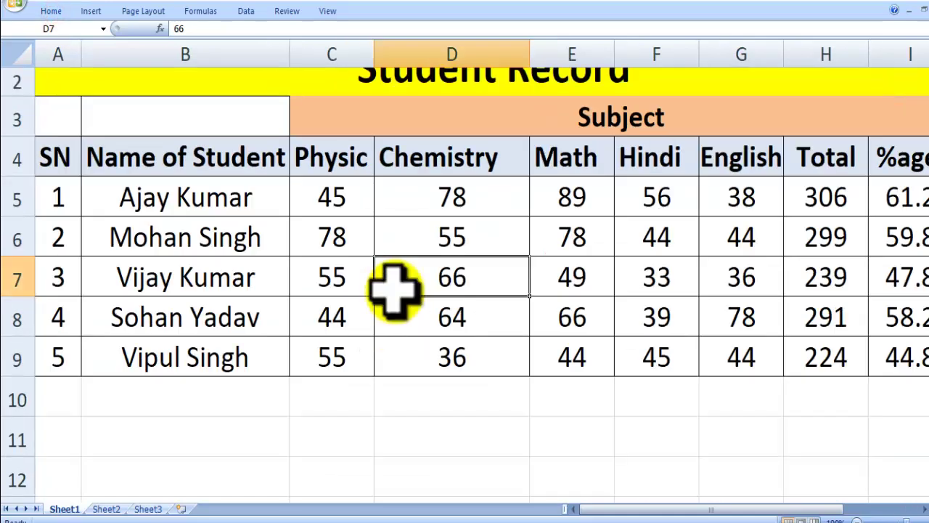
left_click(358, 281)
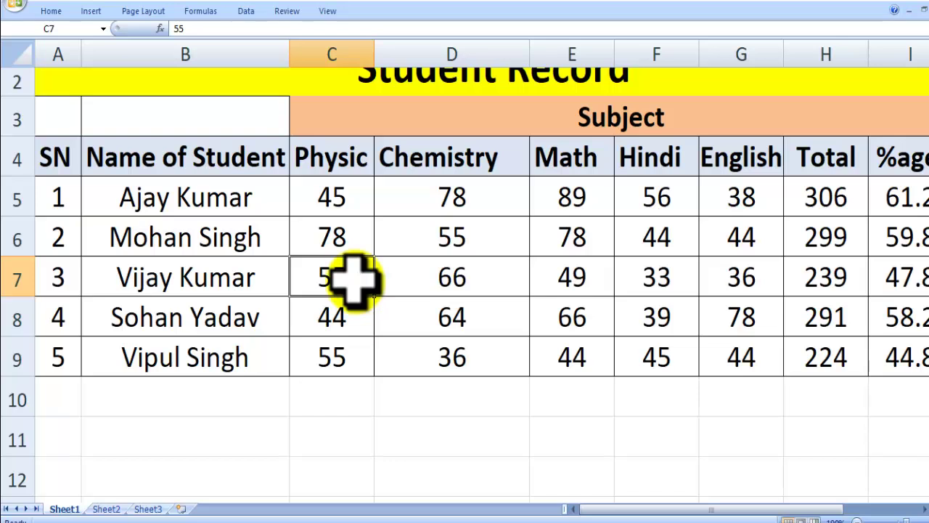
scroll(583, 234, "up", 1)
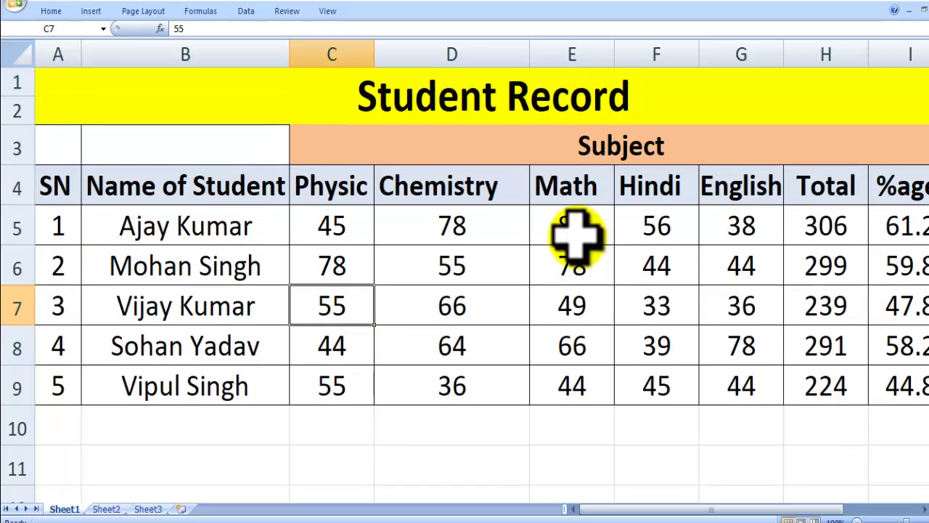